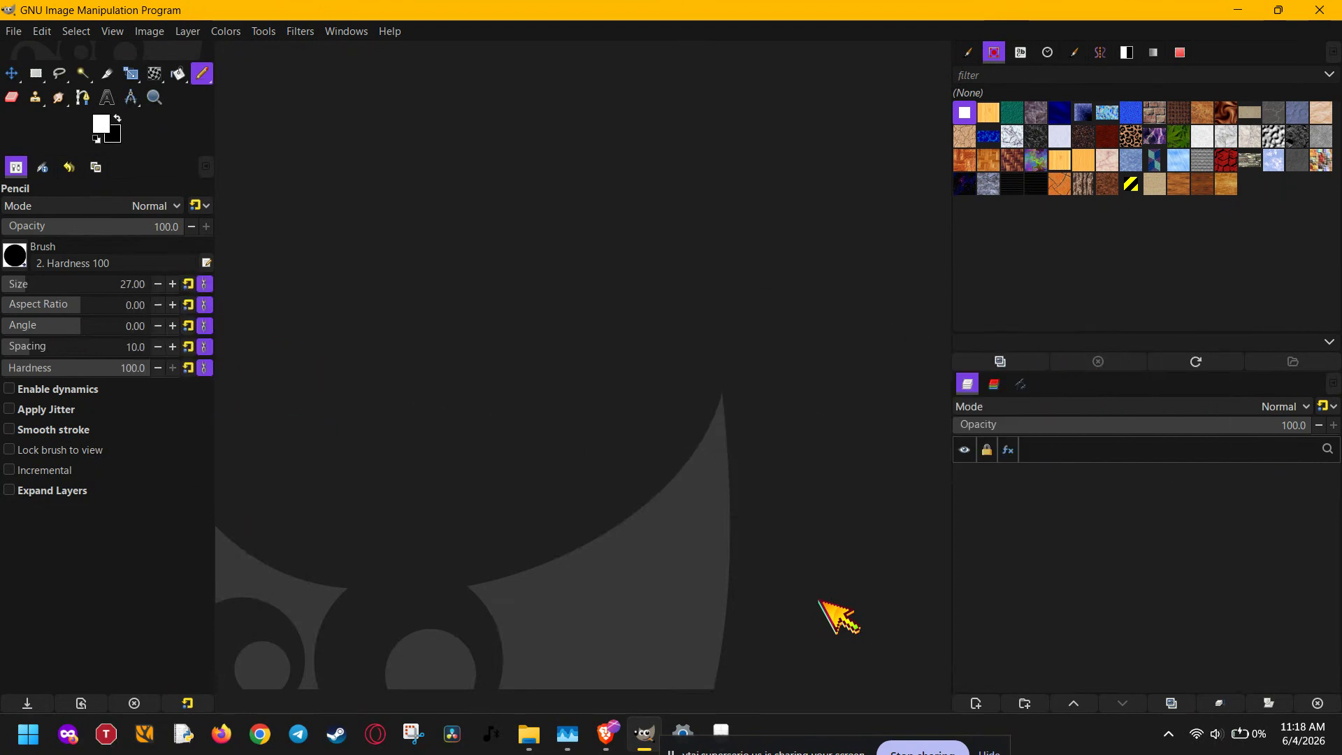
# Step: Create a new 1920 × 1080 px image
pyautogui.click(13, 31)
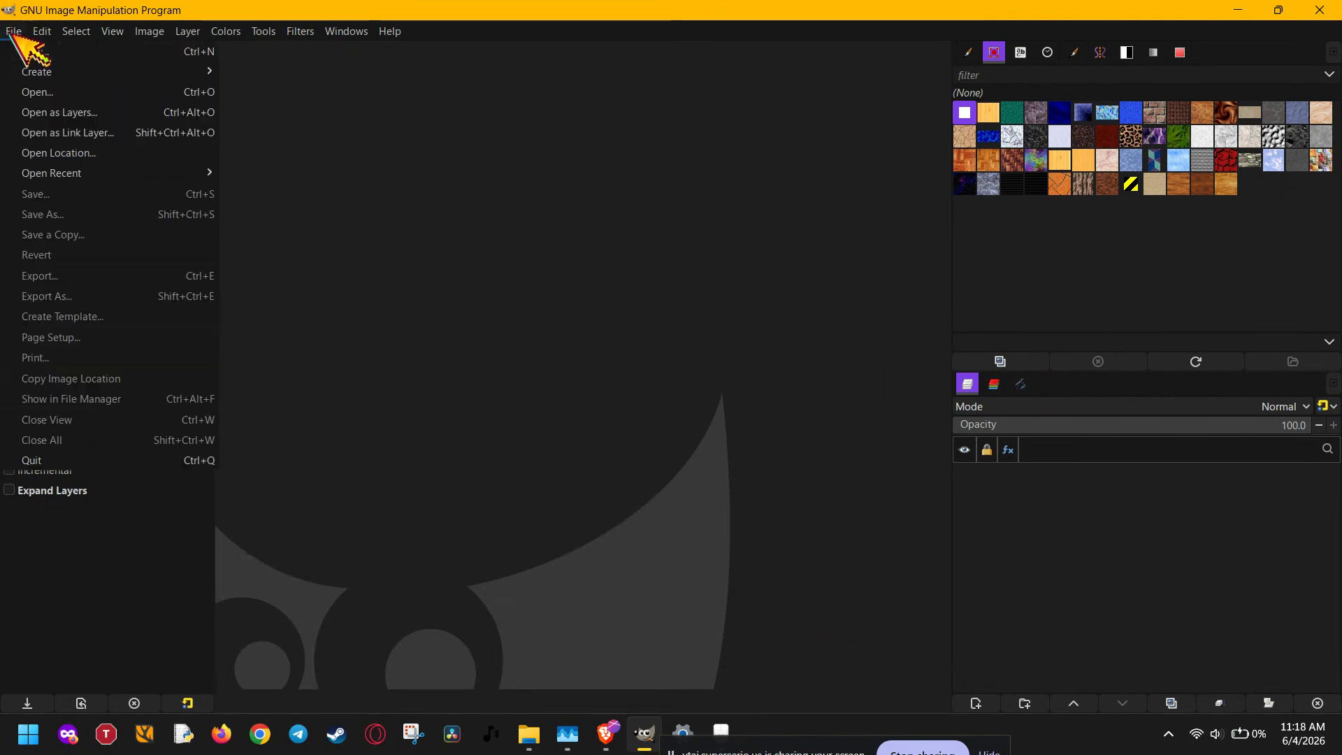
pyautogui.click(84, 53)
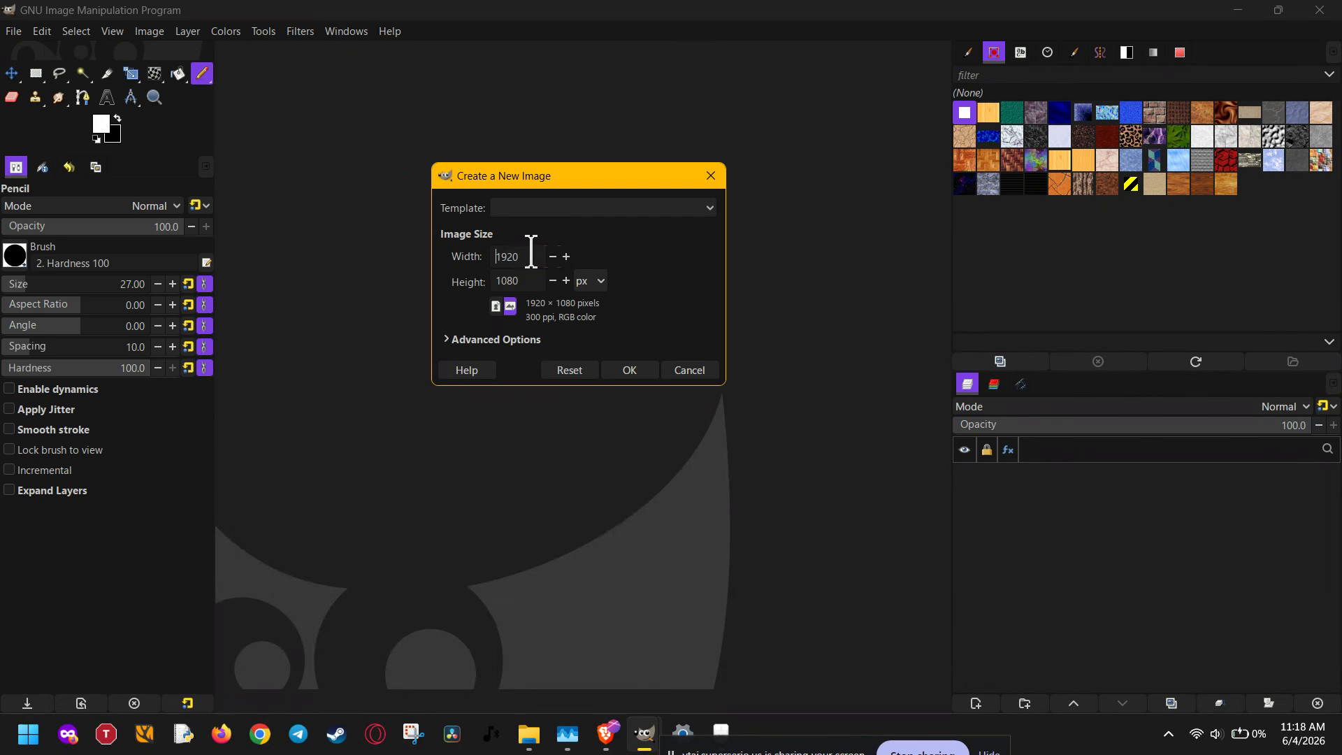
pyautogui.click(633, 369)
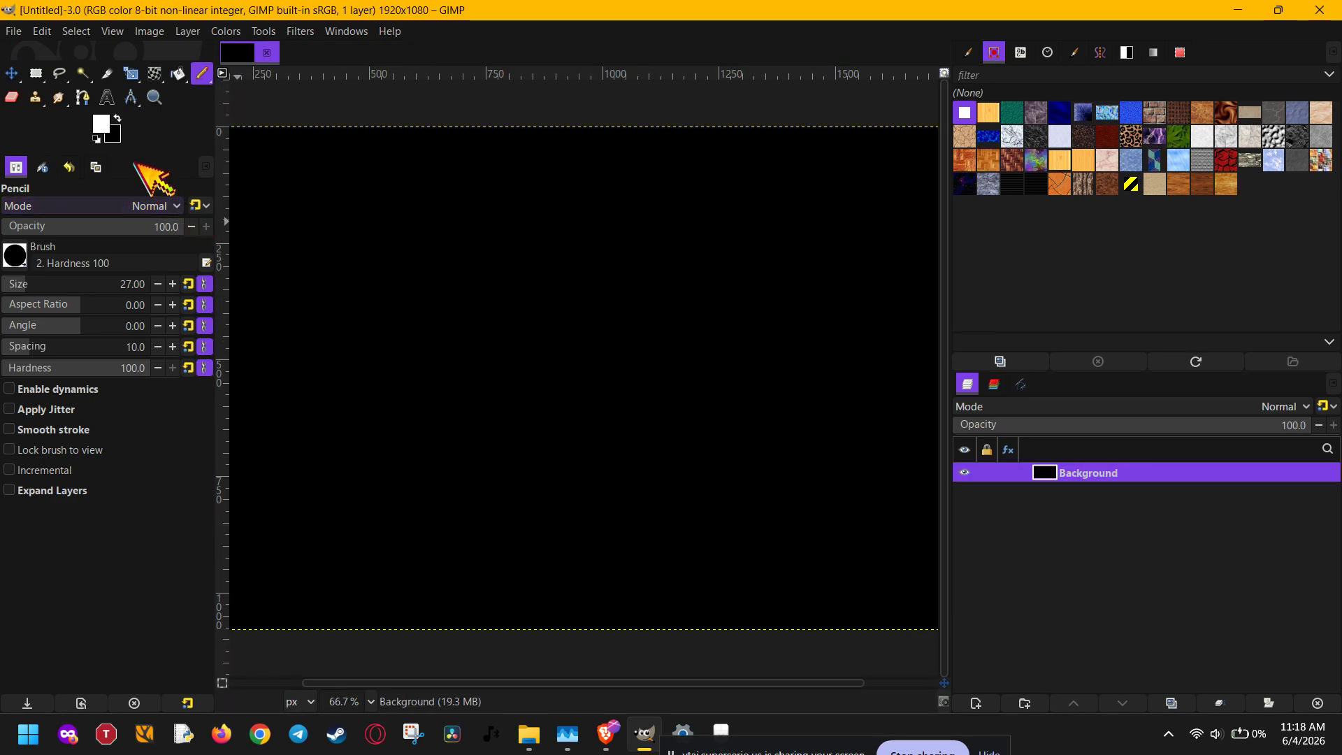
pyautogui.moveTo(105, 122)
pyautogui.mouseDown()
pyautogui.moveTo(532, 306)
pyautogui.moveTo(98, 130)
pyautogui.mouseUp()
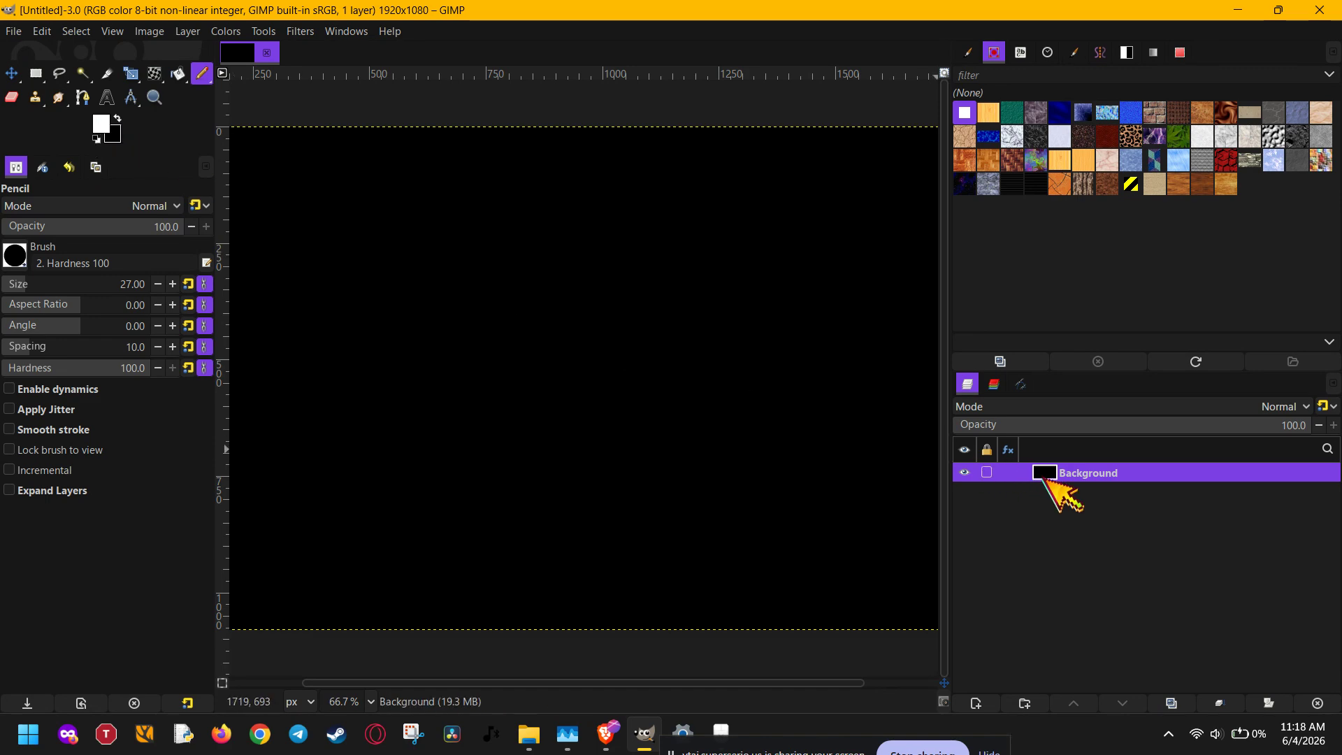
# Step: Add a new transparent layer named "lines" above the background
pyautogui.click(976, 703)
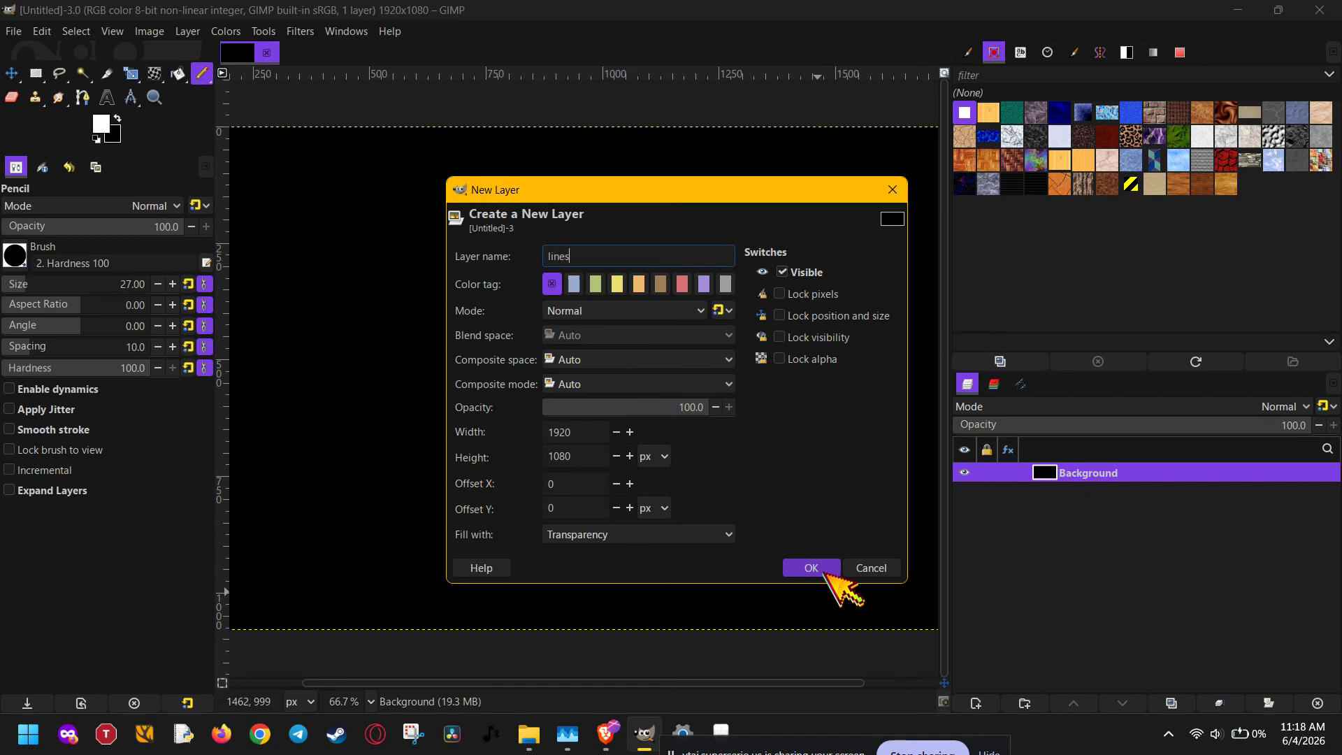
pyautogui.write('lines')
pyautogui.click(825, 570)
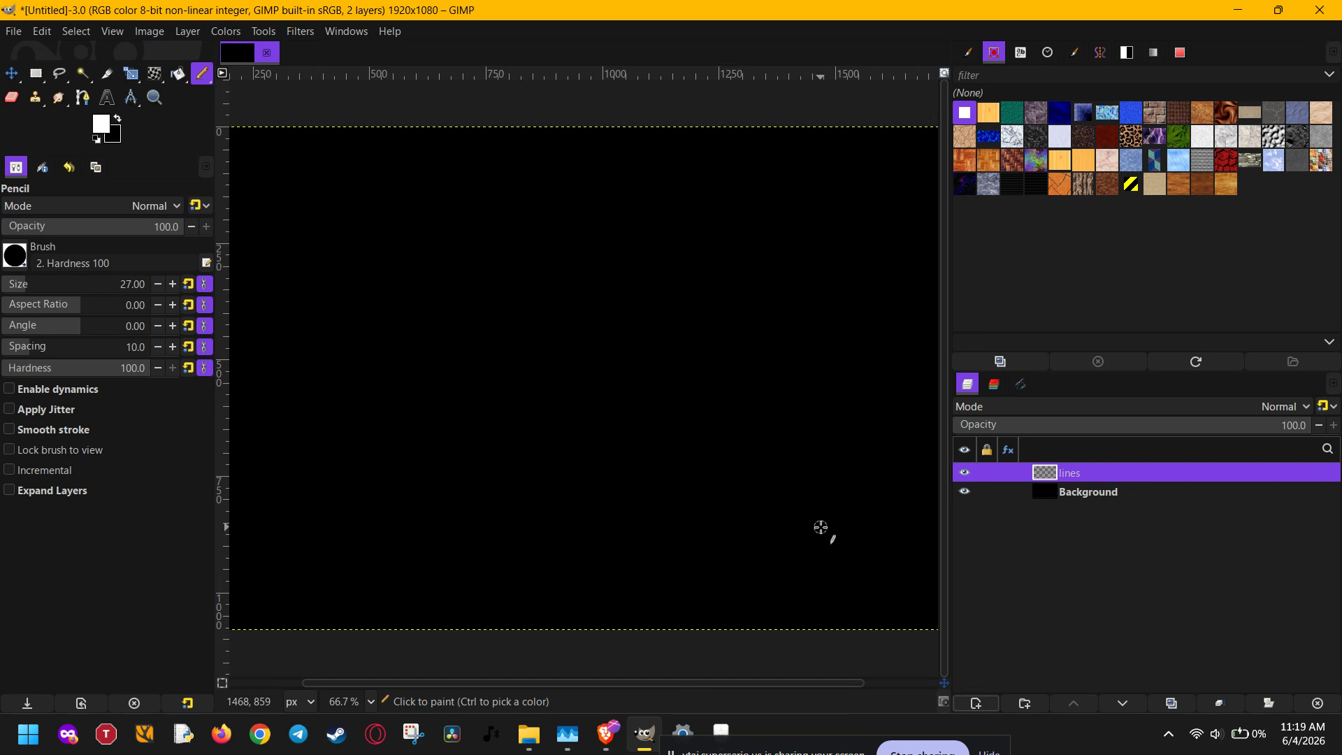
# Step: Set the foreground color to pure red (ff0000)
pyautogui.scroll(-1, 821, 528)
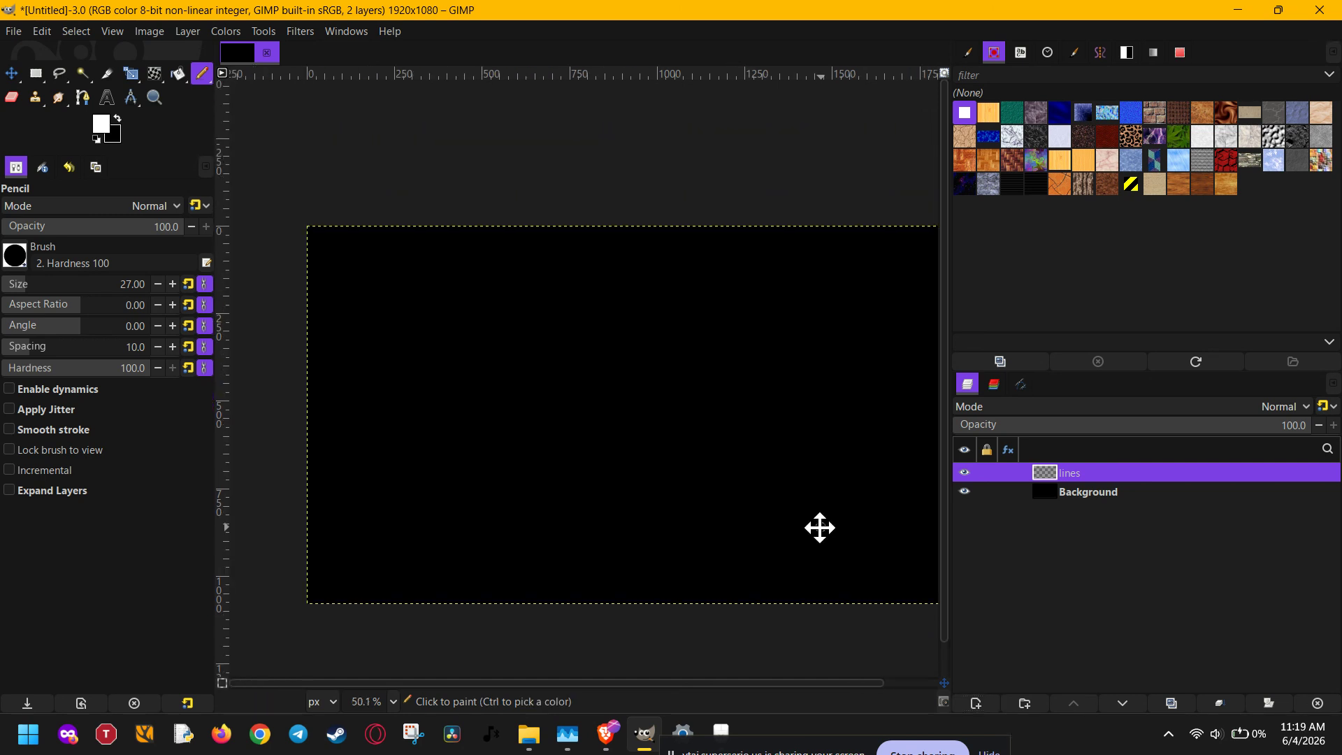
pyautogui.moveTo(821, 528); pyautogui.dragTo(768, 521)
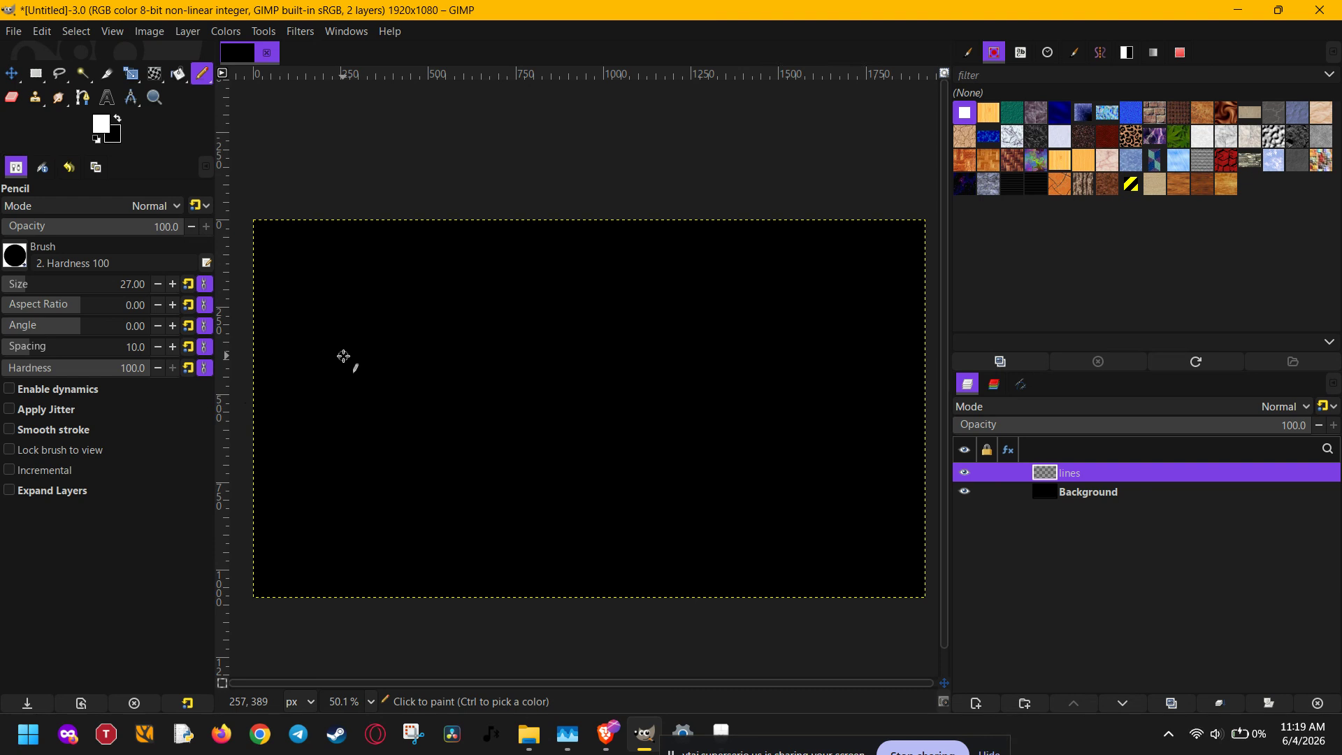
pyautogui.click(104, 125)
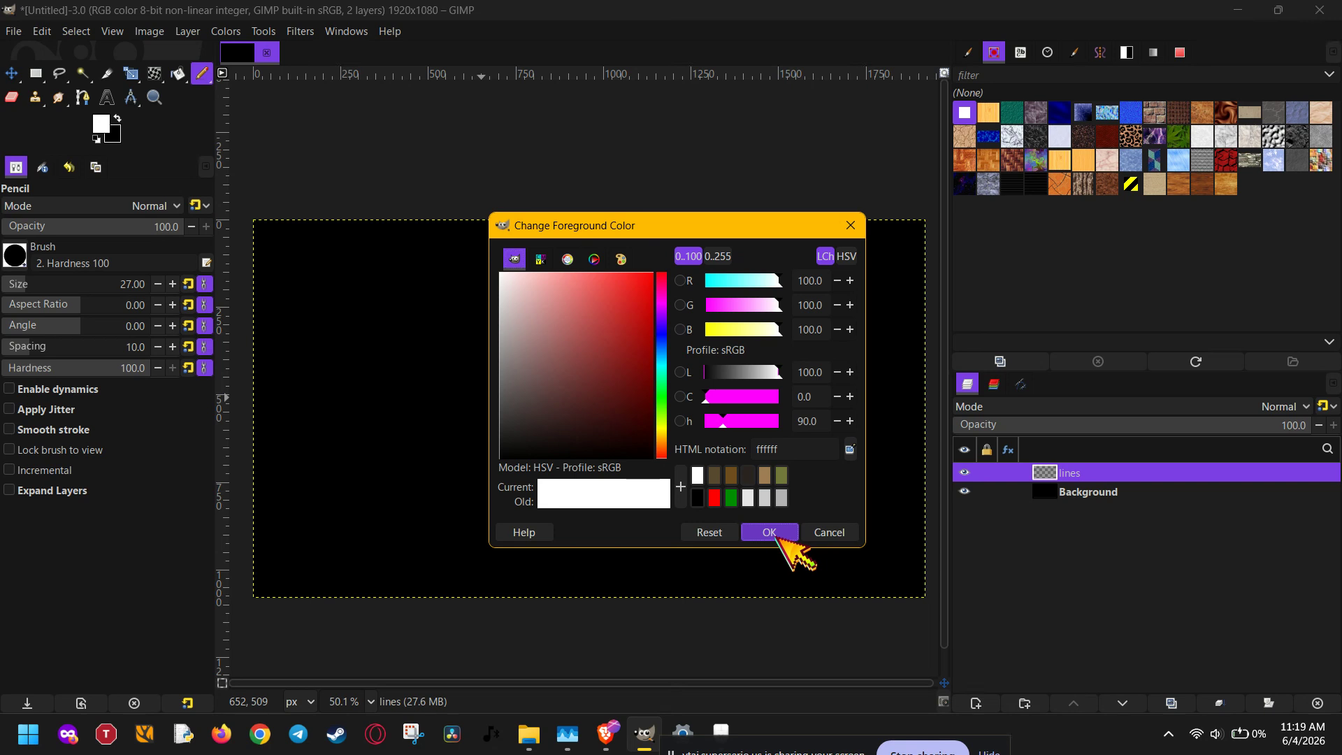
pyautogui.click(774, 534)
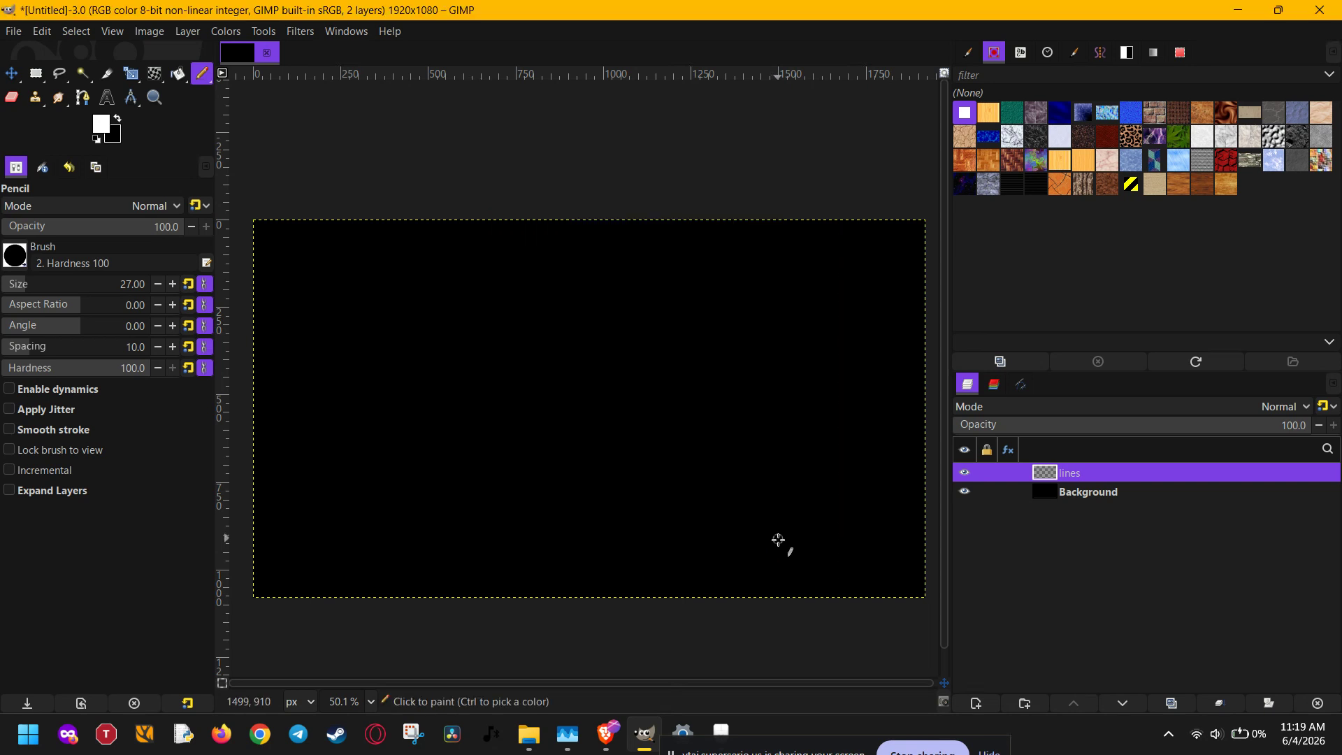
pyautogui.click(103, 125)
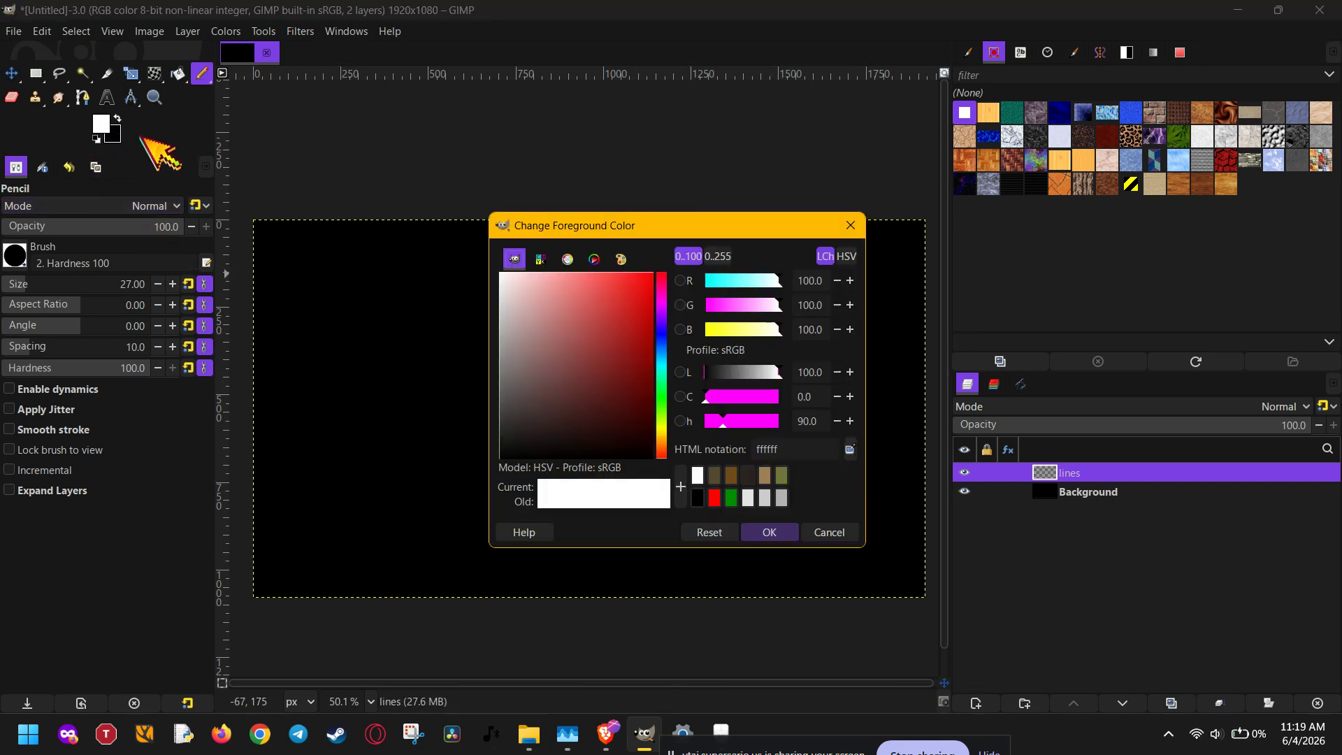
pyautogui.click(714, 497)
pyautogui.click(768, 532)
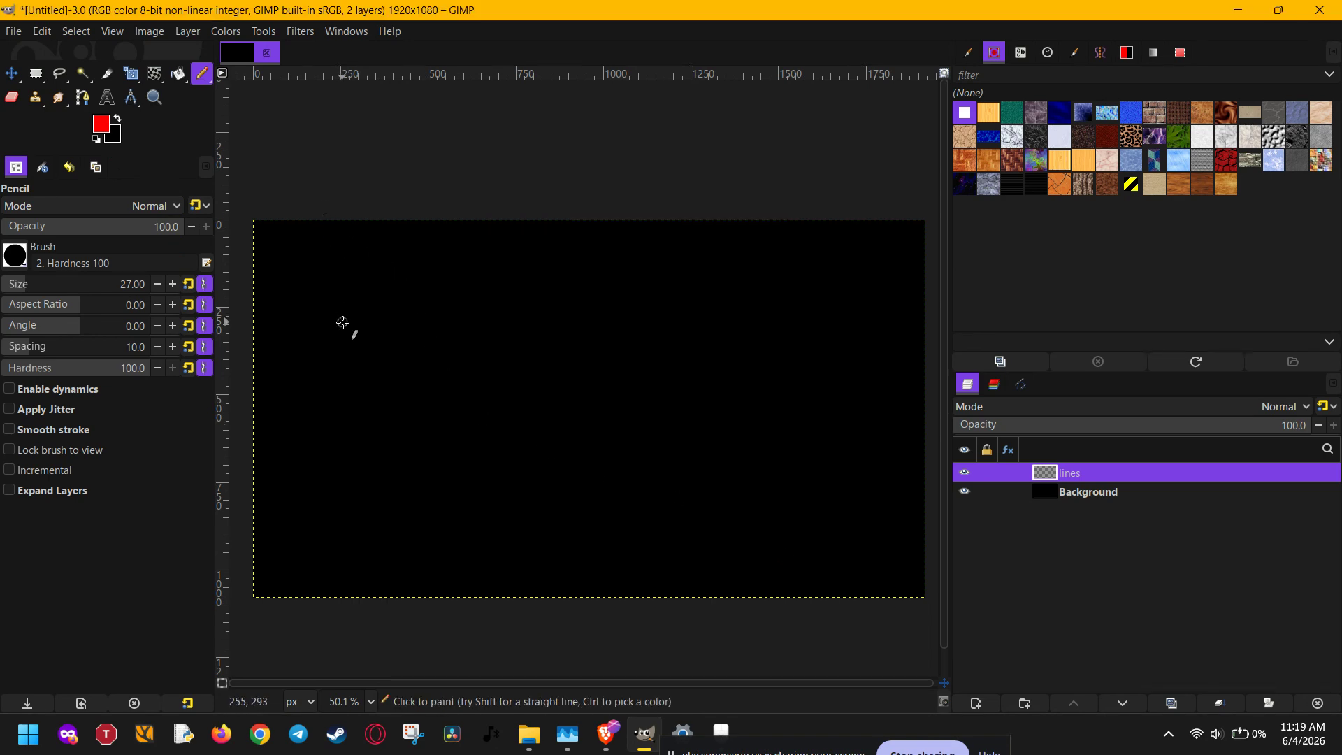
# Step: Draw five roughly evenly spaced, straight vertical red Pencil lines across the full canvas height, leaving the canvas's right-hand part empty
pyautogui.press('shift')
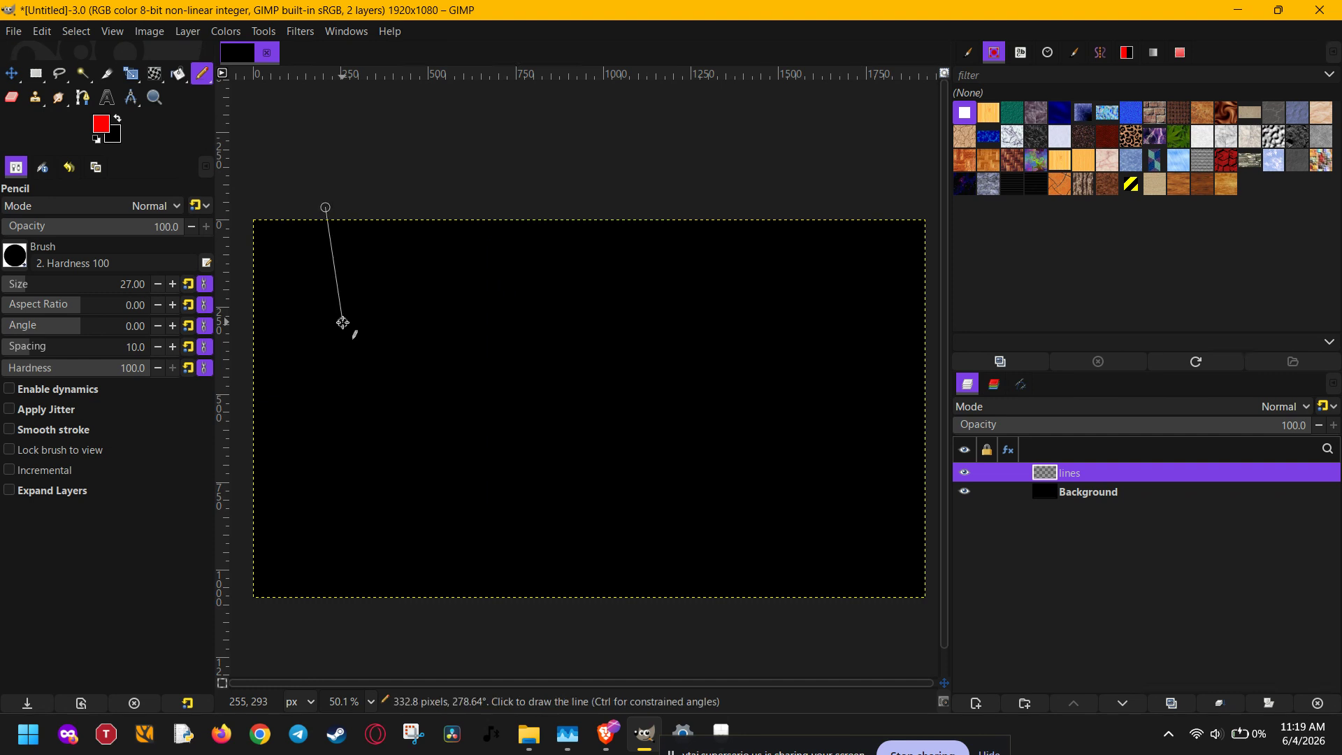
pyautogui.press('ctrl')
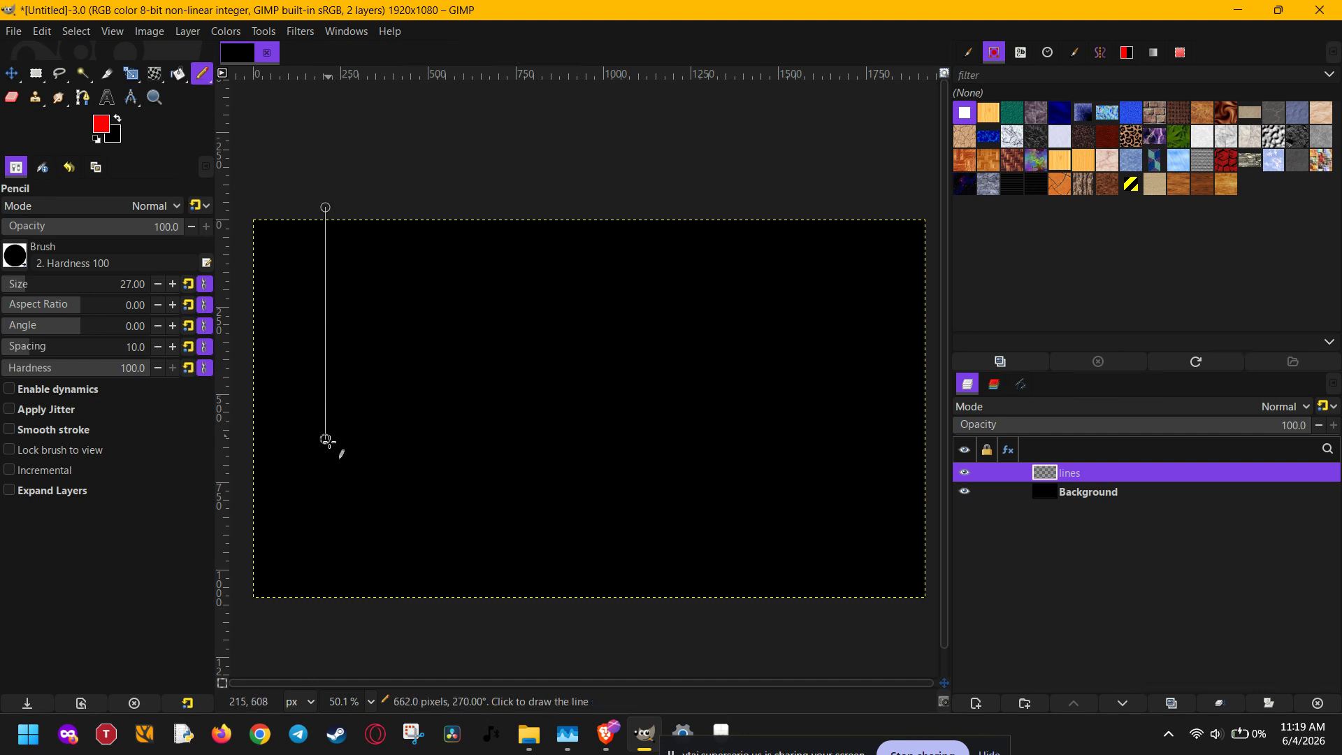
pyautogui.keyDown('ctrl'); pyautogui.keyDown('shift'); pyautogui.click(326, 614); pyautogui.keyUp('shift'); pyautogui.keyUp('ctrl')
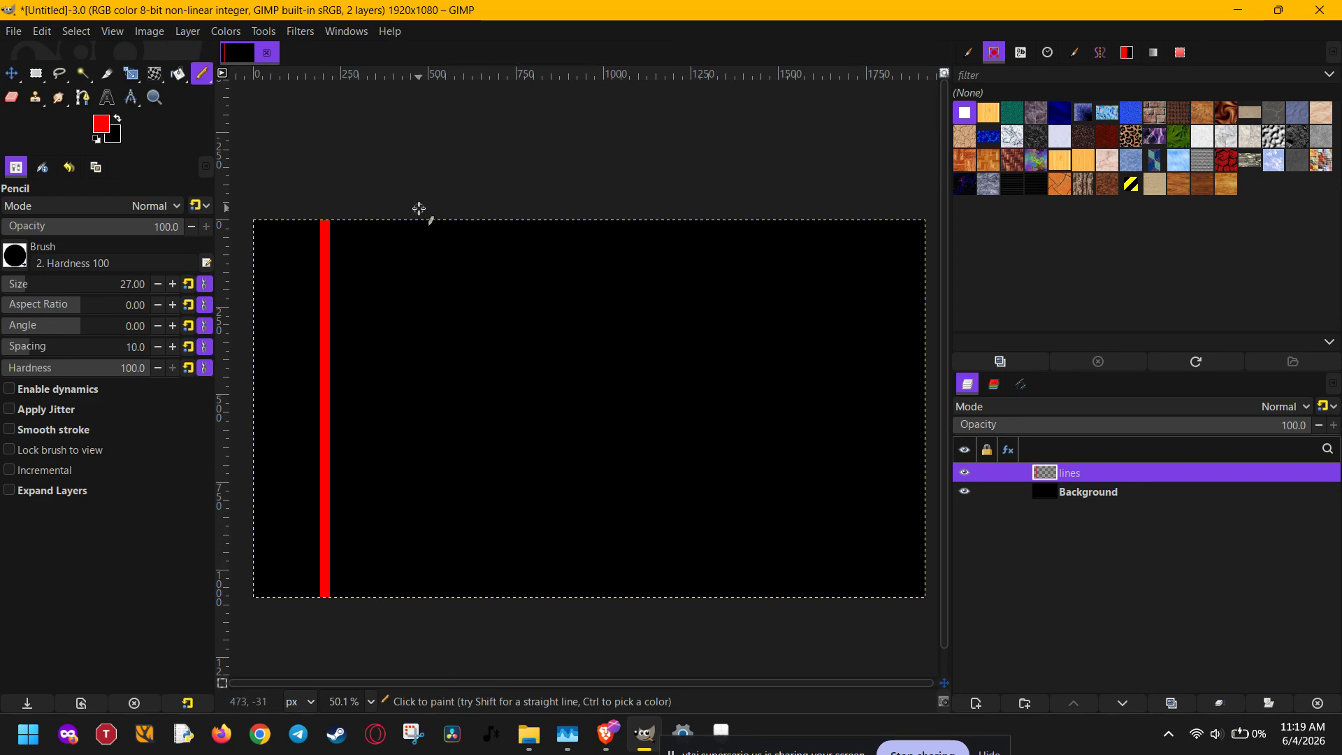
pyautogui.keyDown('ctrl'); pyautogui.keyDown('shift'); pyautogui.click(421, 608); pyautogui.keyUp('shift'); pyautogui.keyUp('ctrl')
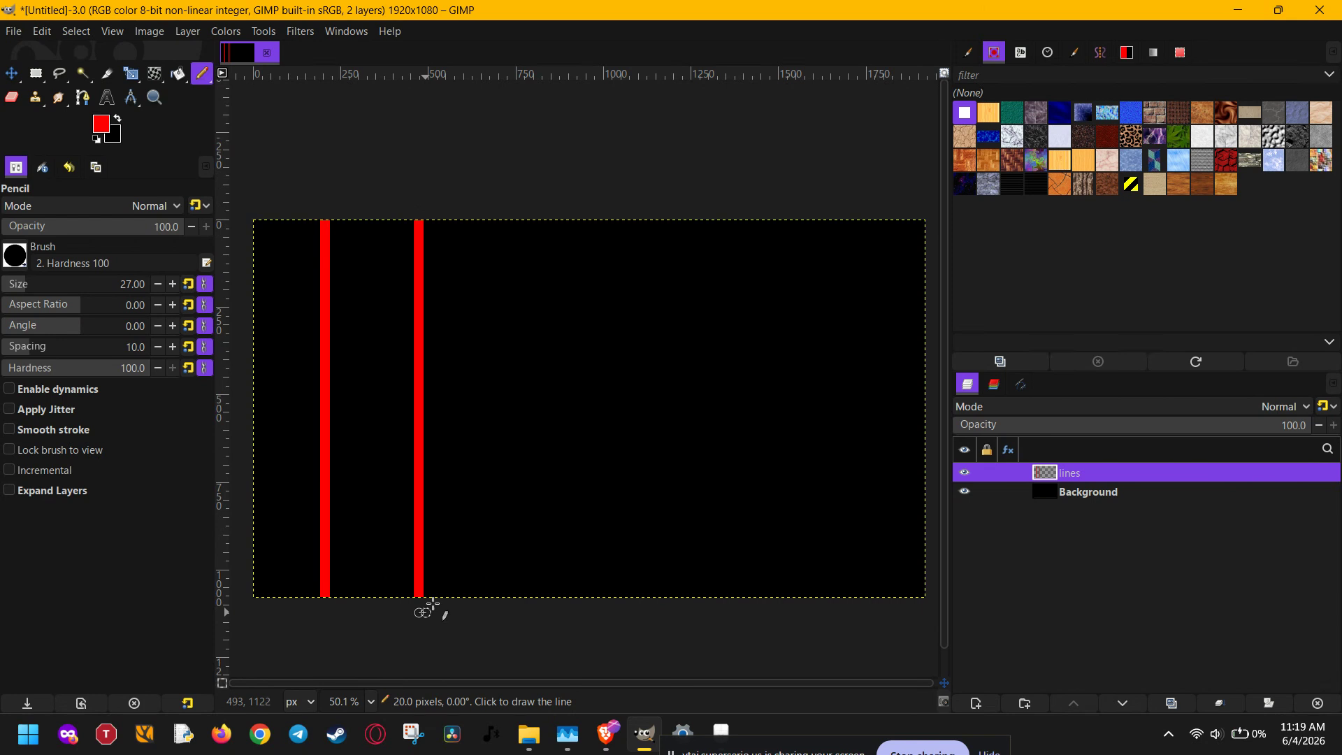
pyautogui.click(511, 207)
pyautogui.keyDown('ctrl'); pyautogui.keyDown('shift'); pyautogui.click(515, 610); pyautogui.keyUp('shift'); pyautogui.keyUp('ctrl')
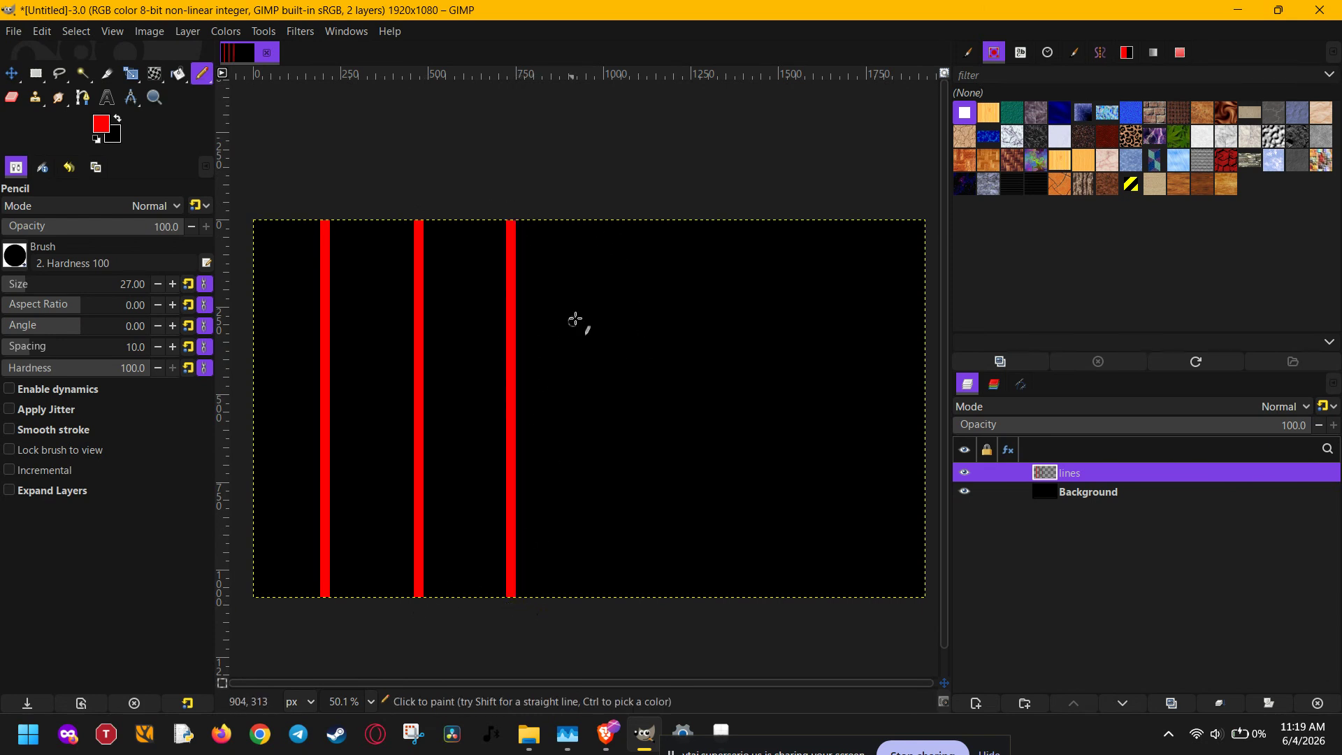
pyautogui.click(601, 211)
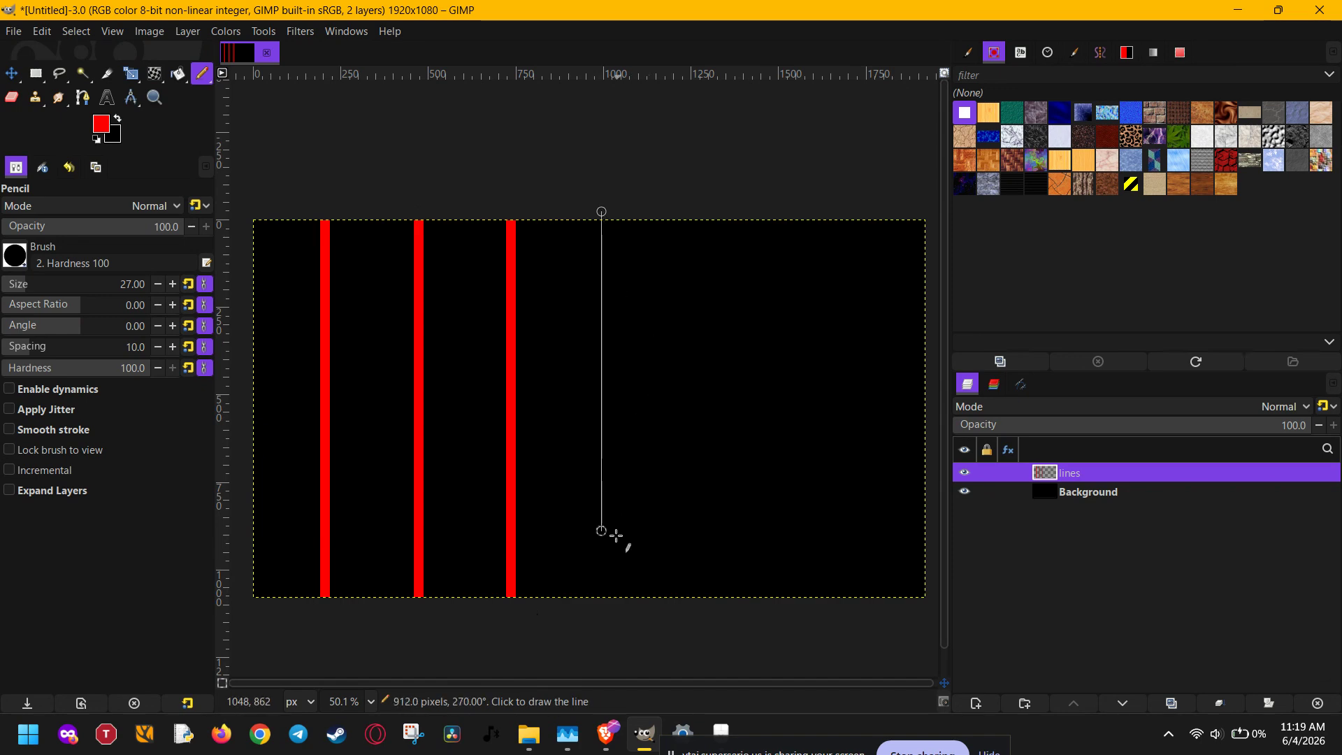
pyautogui.keyDown('ctrl'); pyautogui.keyDown('shift'); pyautogui.click(599, 602); pyautogui.keyUp('shift'); pyautogui.keyUp('ctrl')
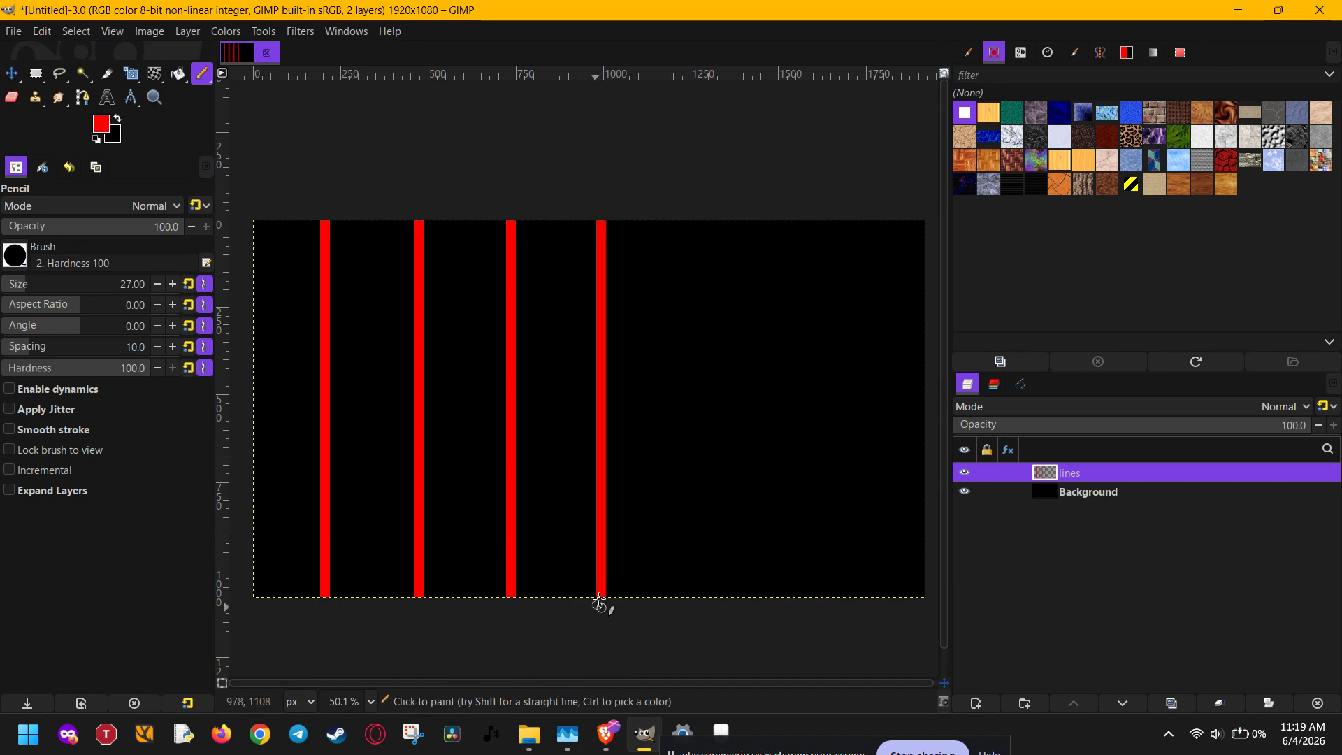
pyautogui.click(688, 212)
pyautogui.keyDown('ctrl'); pyautogui.keyDown('shift'); pyautogui.click(690, 610); pyautogui.keyUp('shift'); pyautogui.keyUp('ctrl')
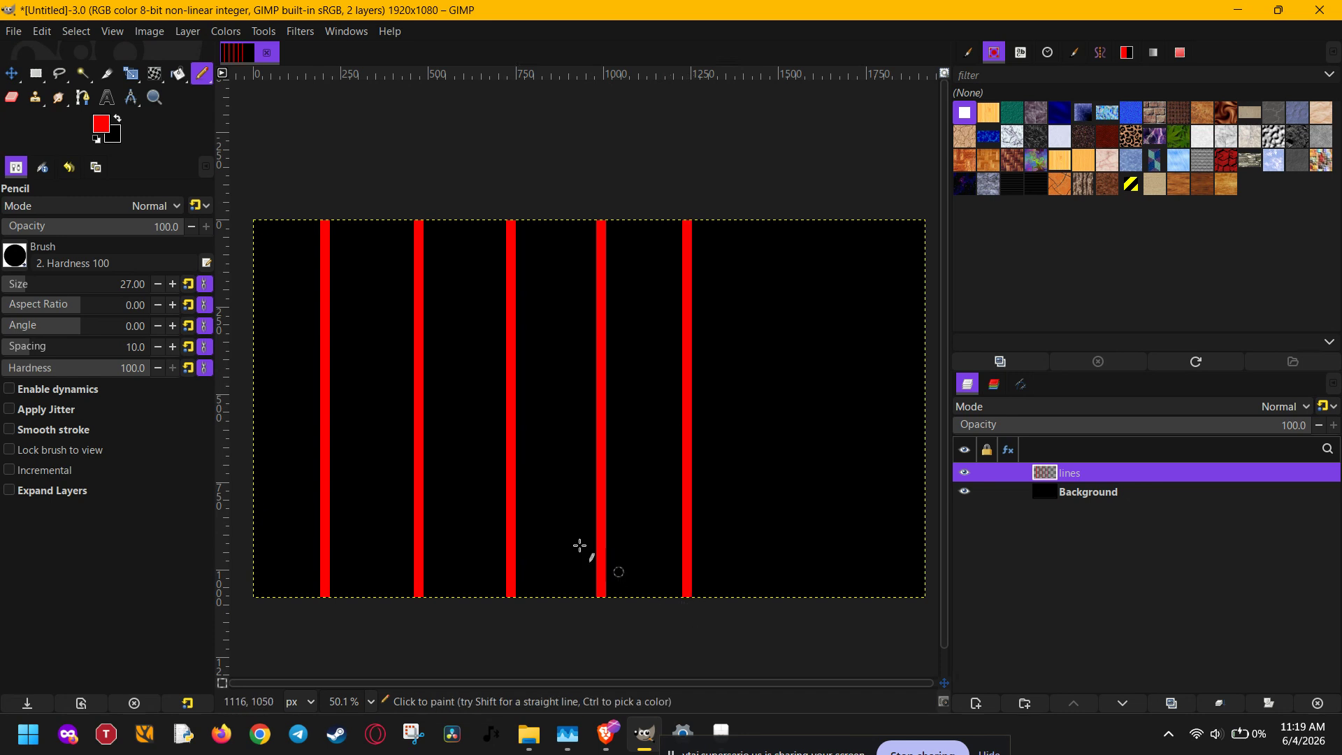
# Step: Set the foreground color to blue-violet (4600ff) and the Pencil brush size to 14
pyautogui.click(103, 125)
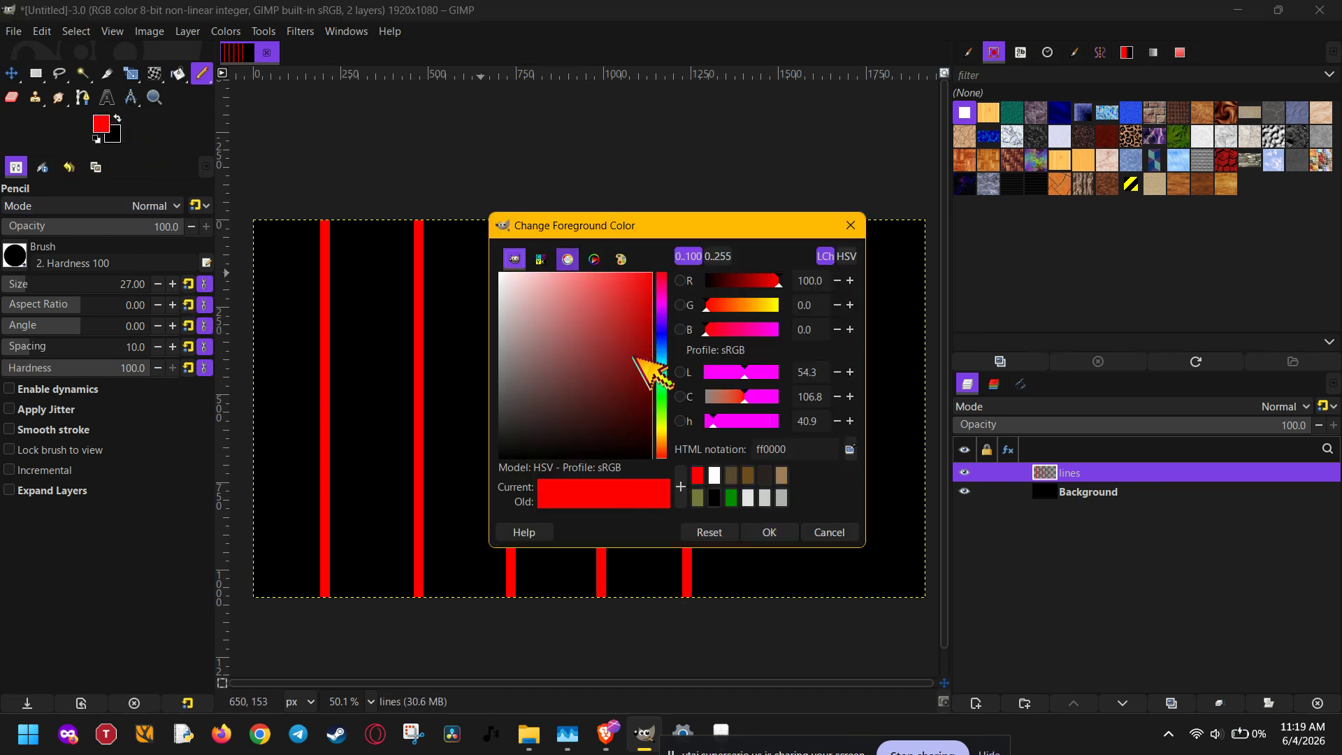
pyautogui.click(660, 326)
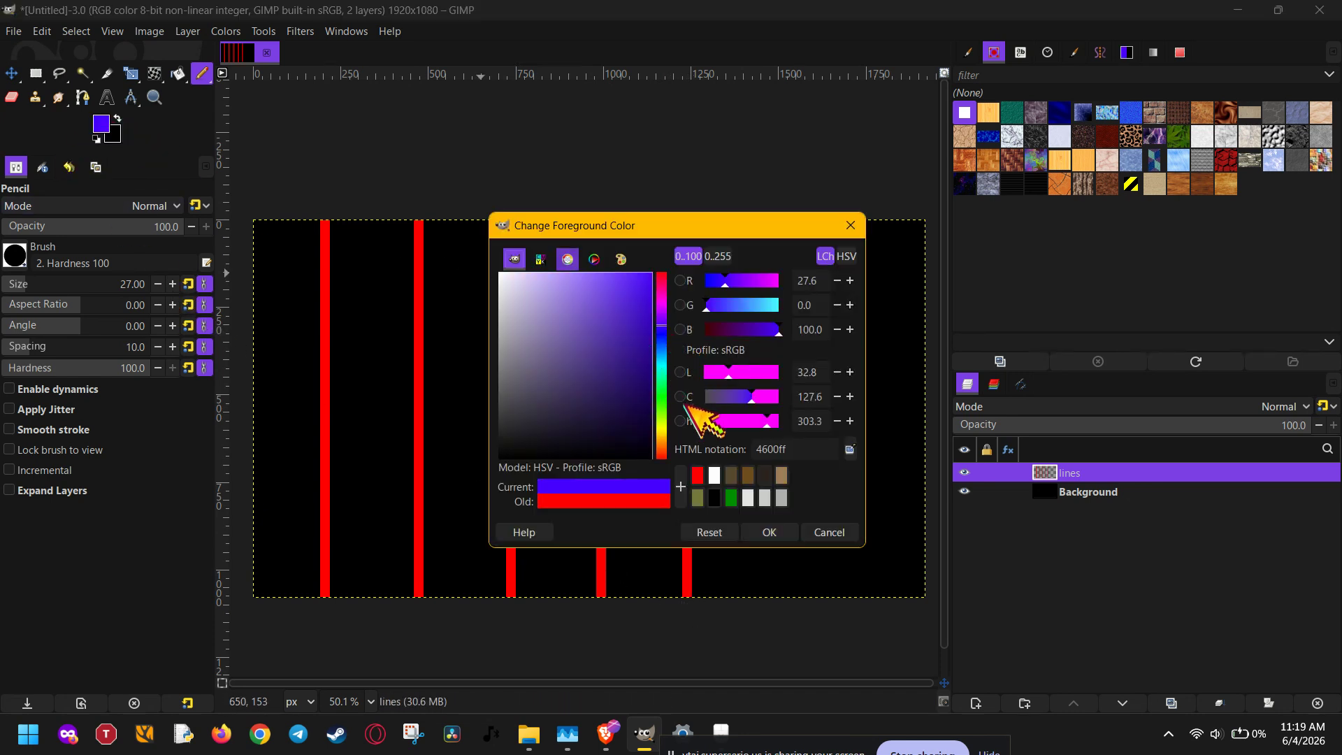
pyautogui.click(770, 533)
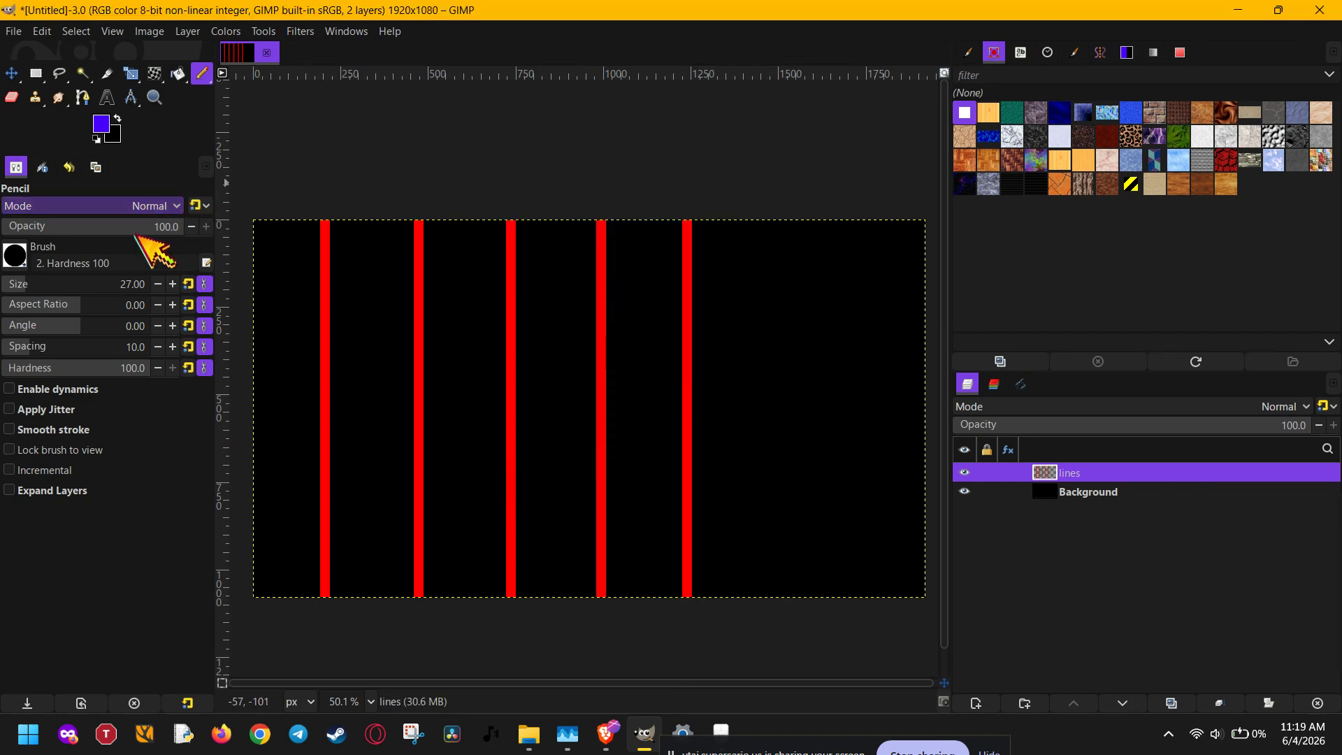
pyautogui.click(16, 283)
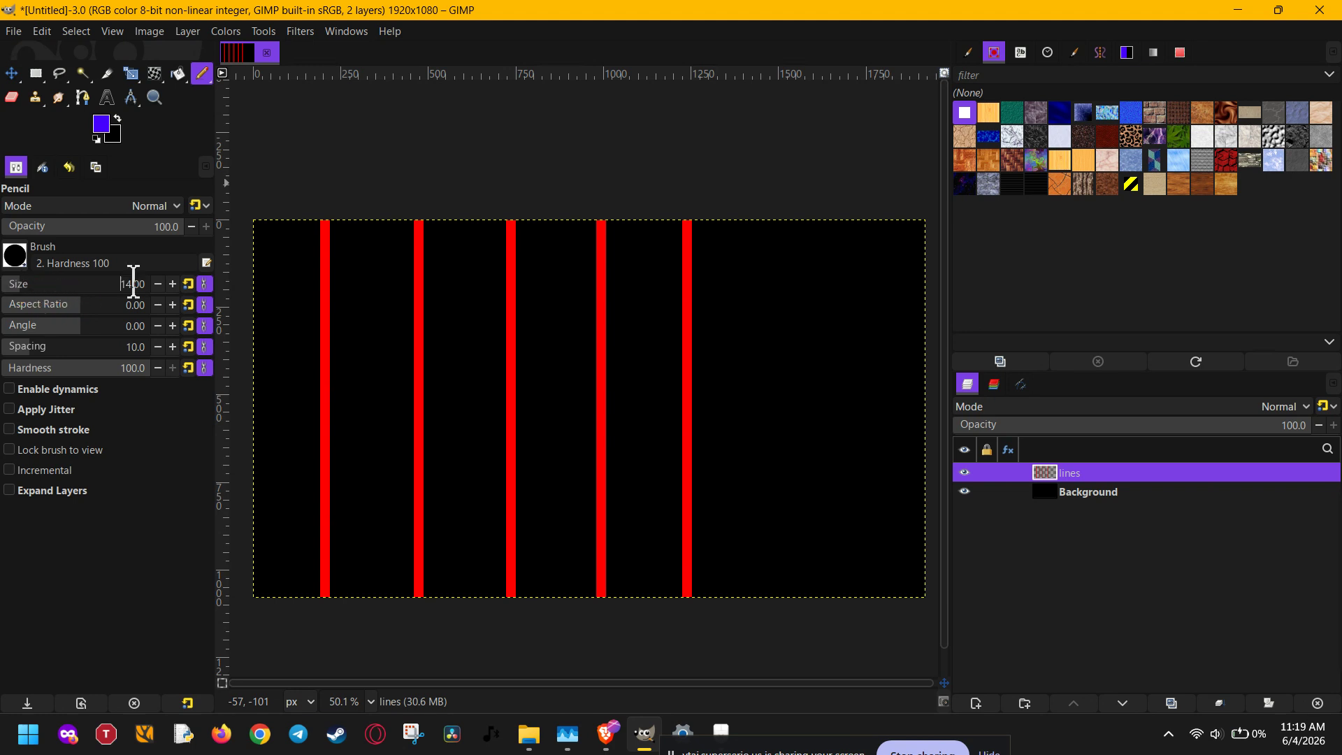
# Step: Draw full-height vertical blue-violet lines just to the right of the fifth, third and first red lines
pyautogui.click(702, 209)
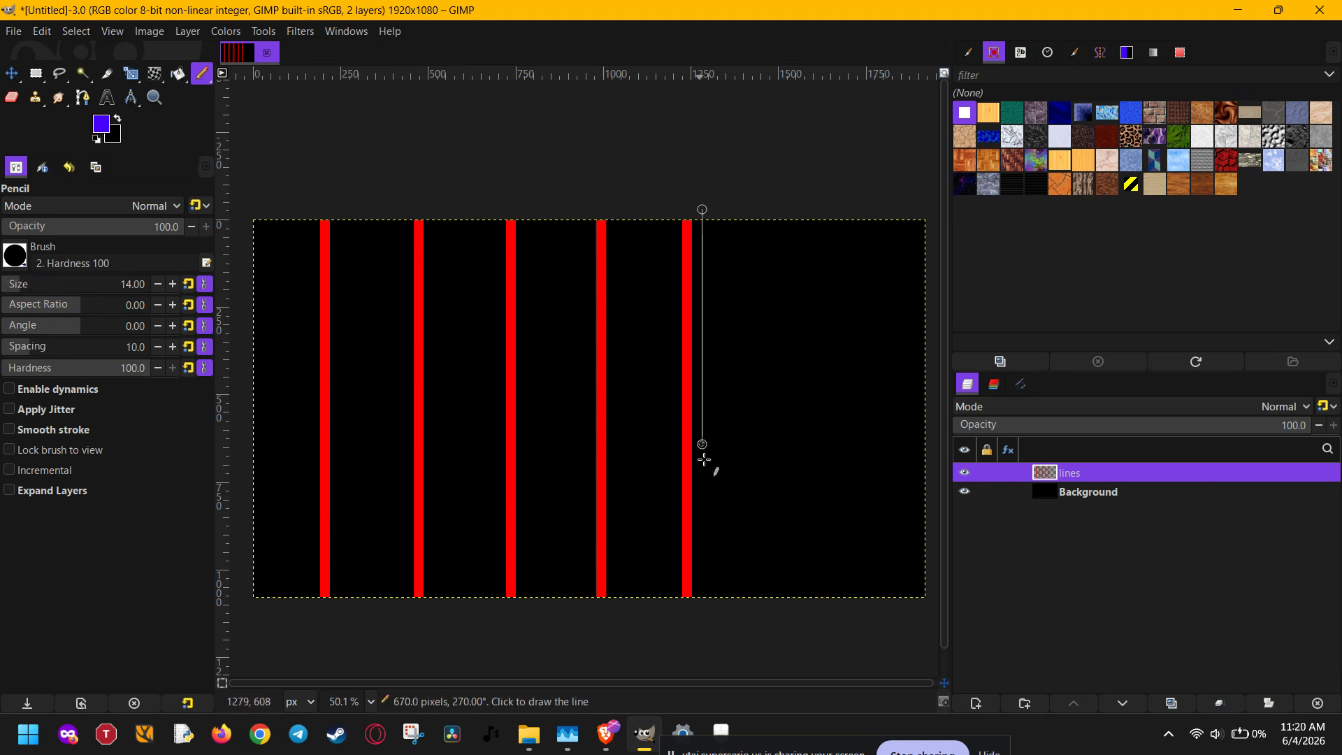
pyautogui.keyDown('shift'); pyautogui.click(701, 607); pyautogui.keyUp('shift')
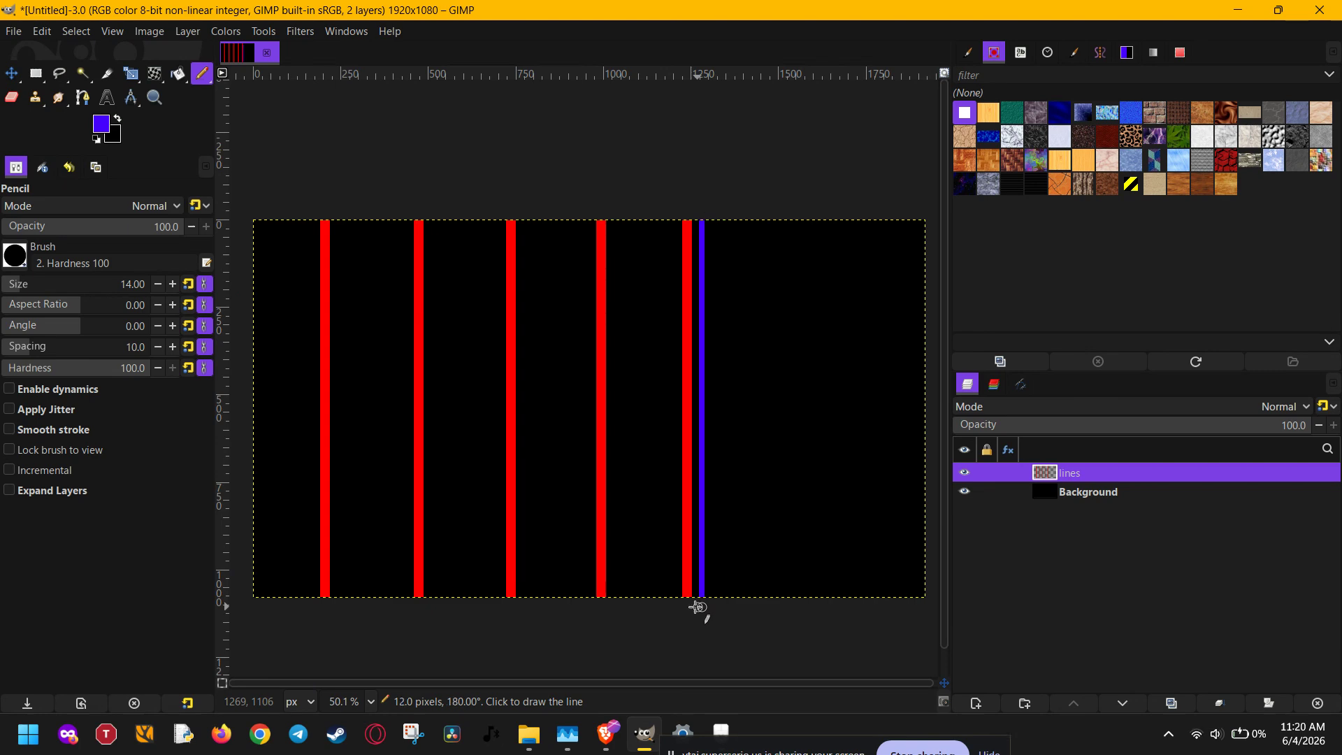
pyautogui.click(523, 209)
pyautogui.keyDown('shift'); pyautogui.click(522, 607); pyautogui.keyUp('shift')
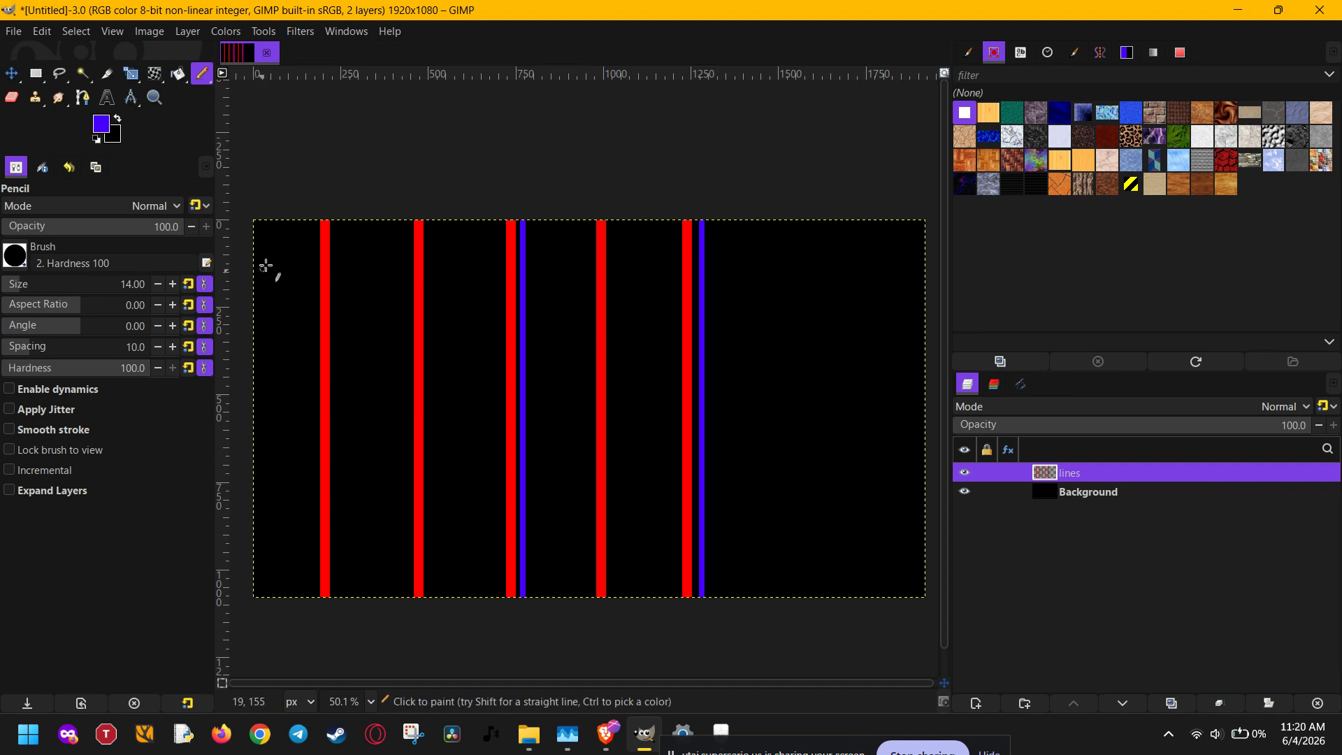
pyautogui.click(337, 211)
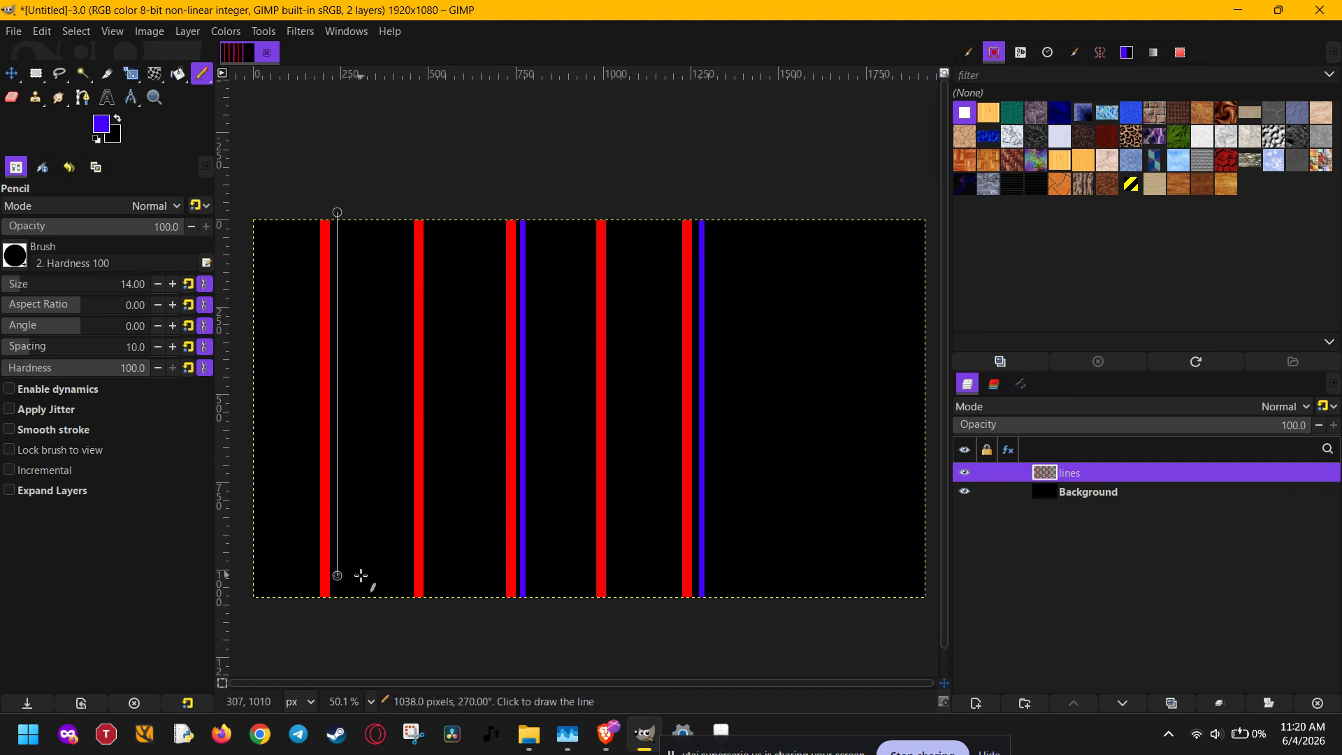
pyautogui.keyDown('shift'); pyautogui.click(337, 607); pyautogui.keyUp('shift')
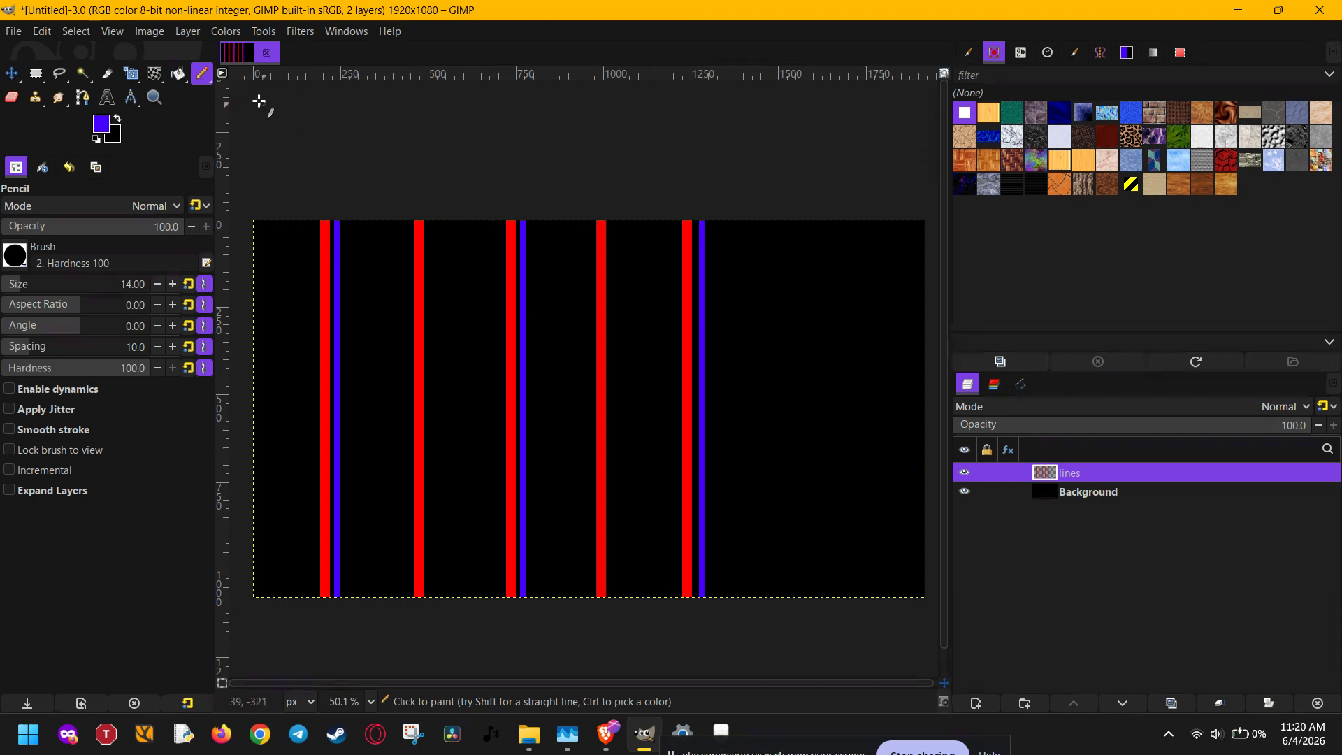
# Step: Start the Waves distortion filter on the lines layer and set its Center X to 0.530
pyautogui.click(299, 32)
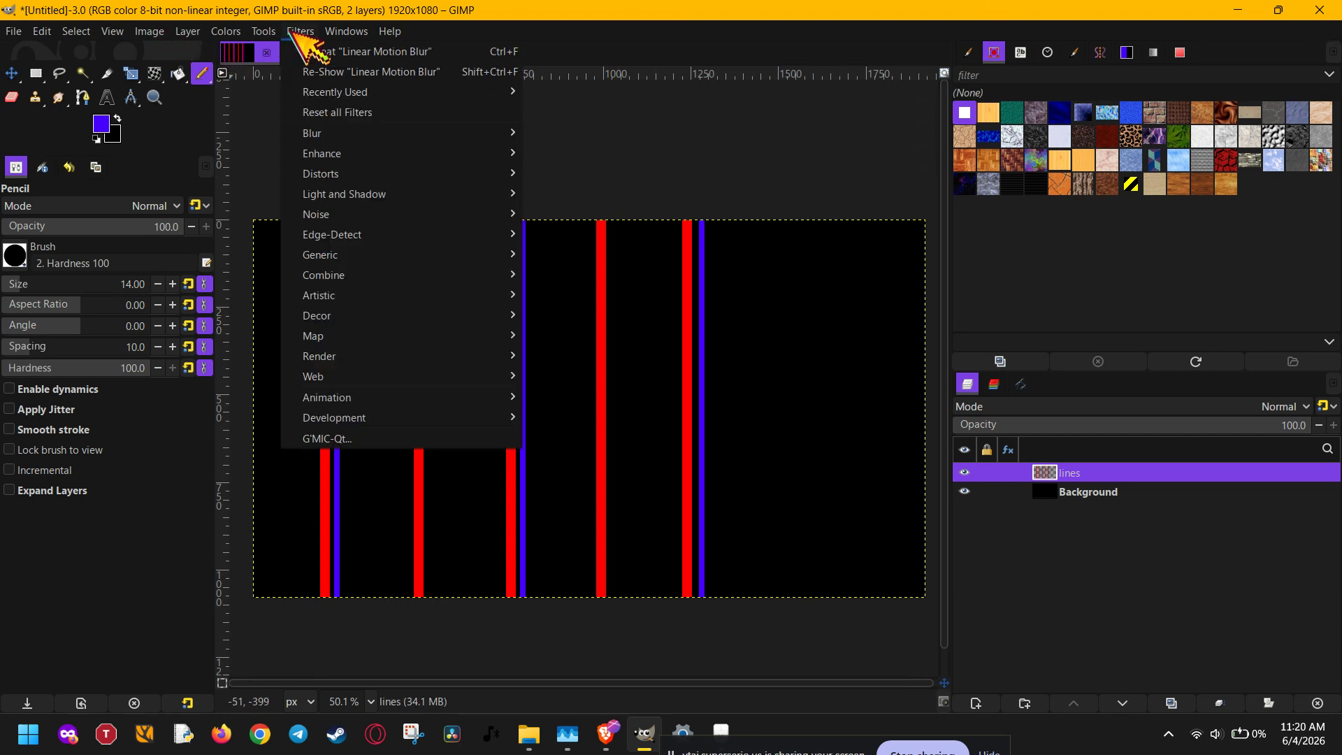
pyautogui.moveTo(328, 175)
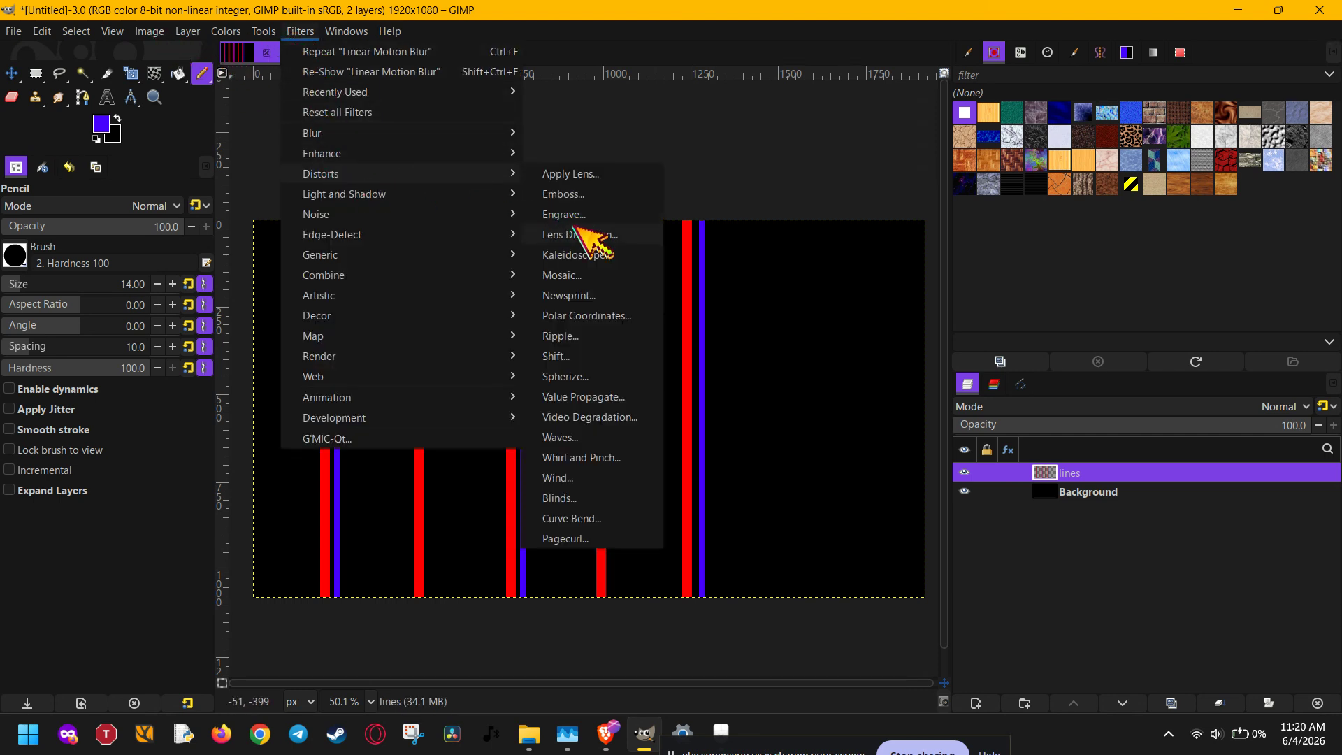
pyautogui.click(580, 439)
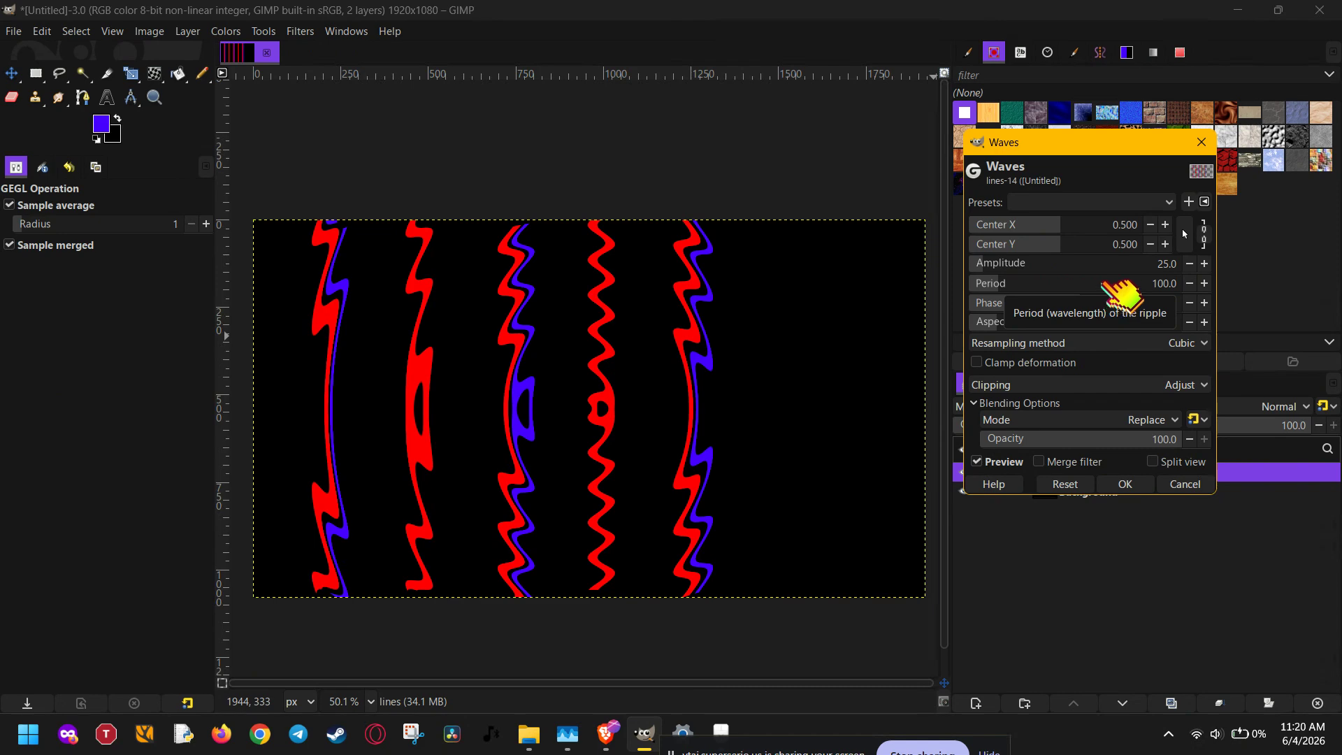
pyautogui.click(1040, 225)
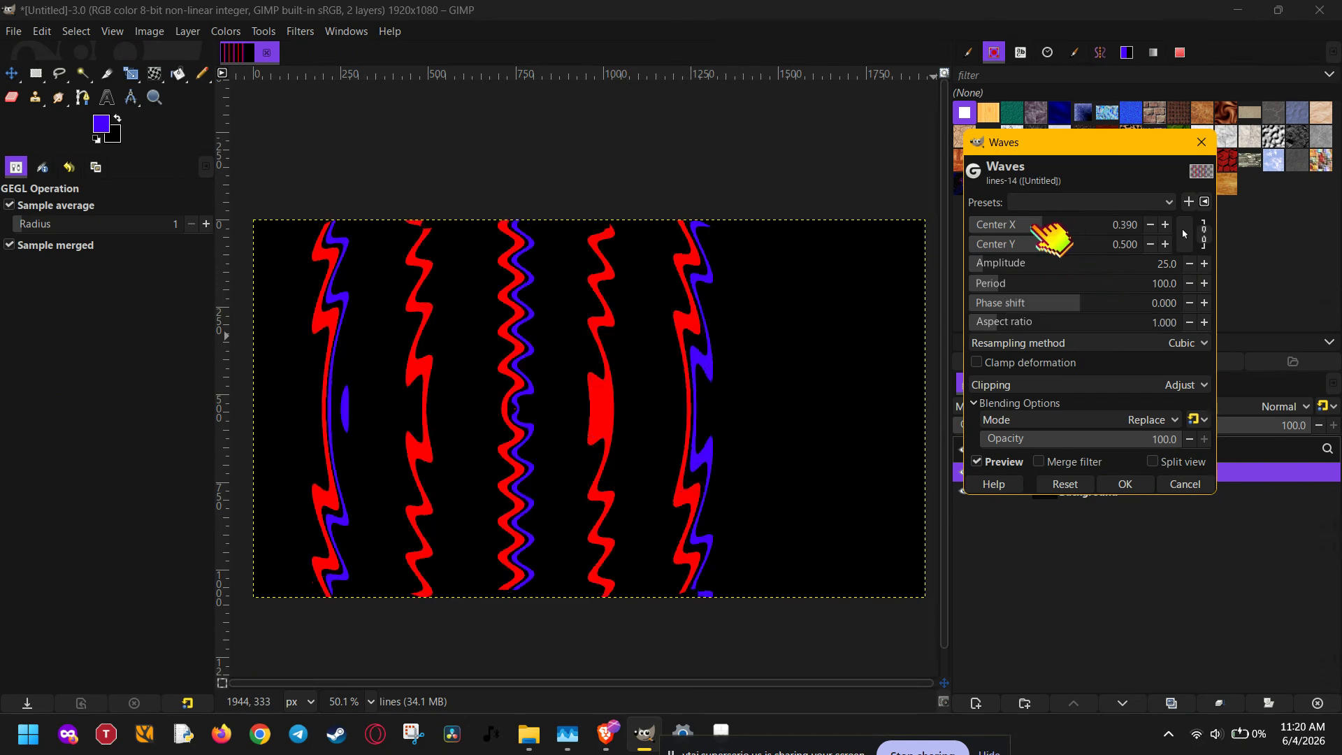
pyautogui.click(1017, 225)
pyautogui.click(1062, 225)
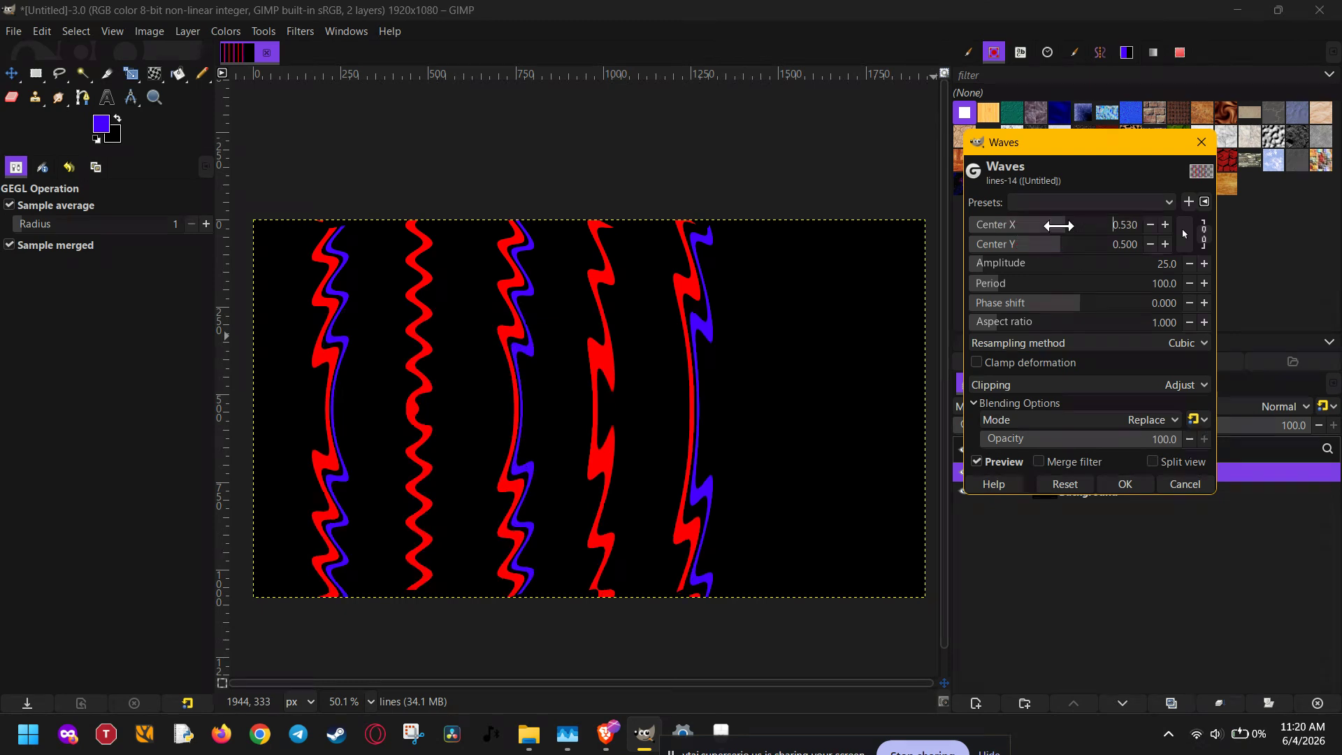
# Step: Try a Waves amplitude of 143.8 with different periods, ending at a period of 524.0
pyautogui.click(1006, 263)
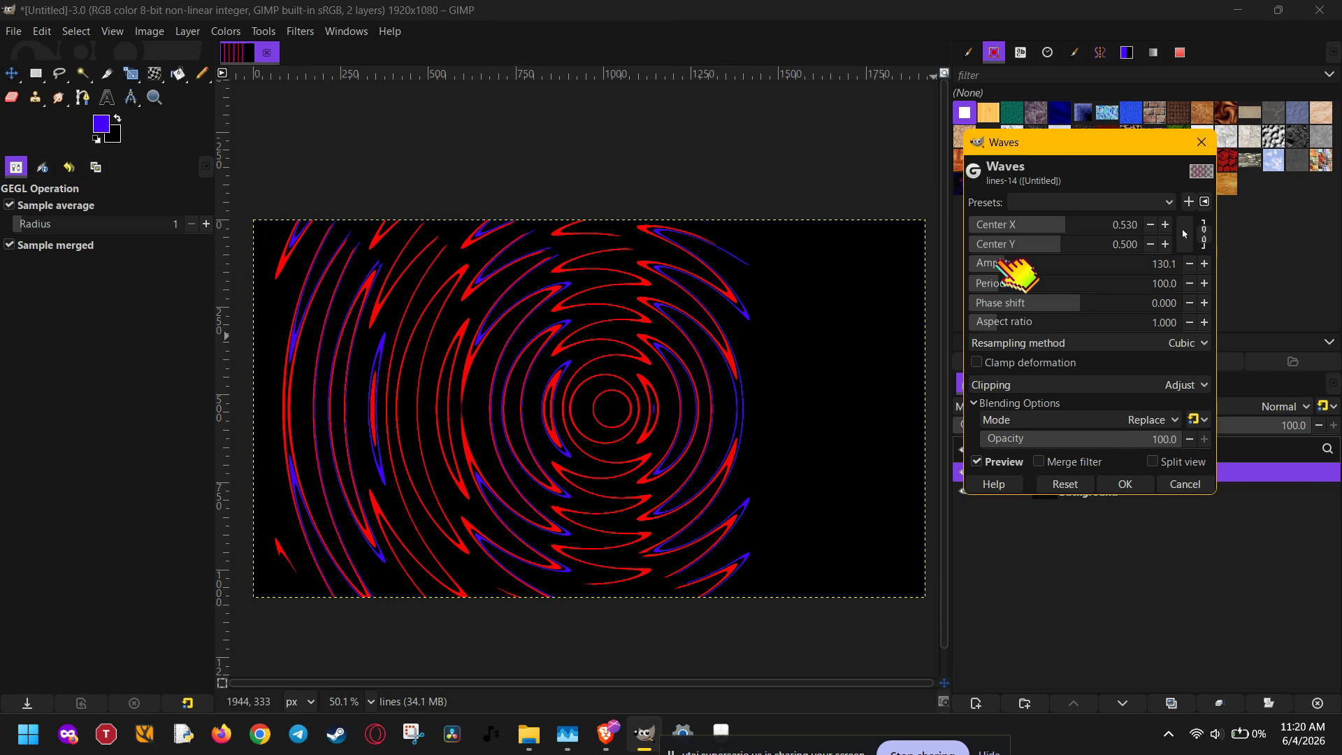
pyautogui.click(990, 262)
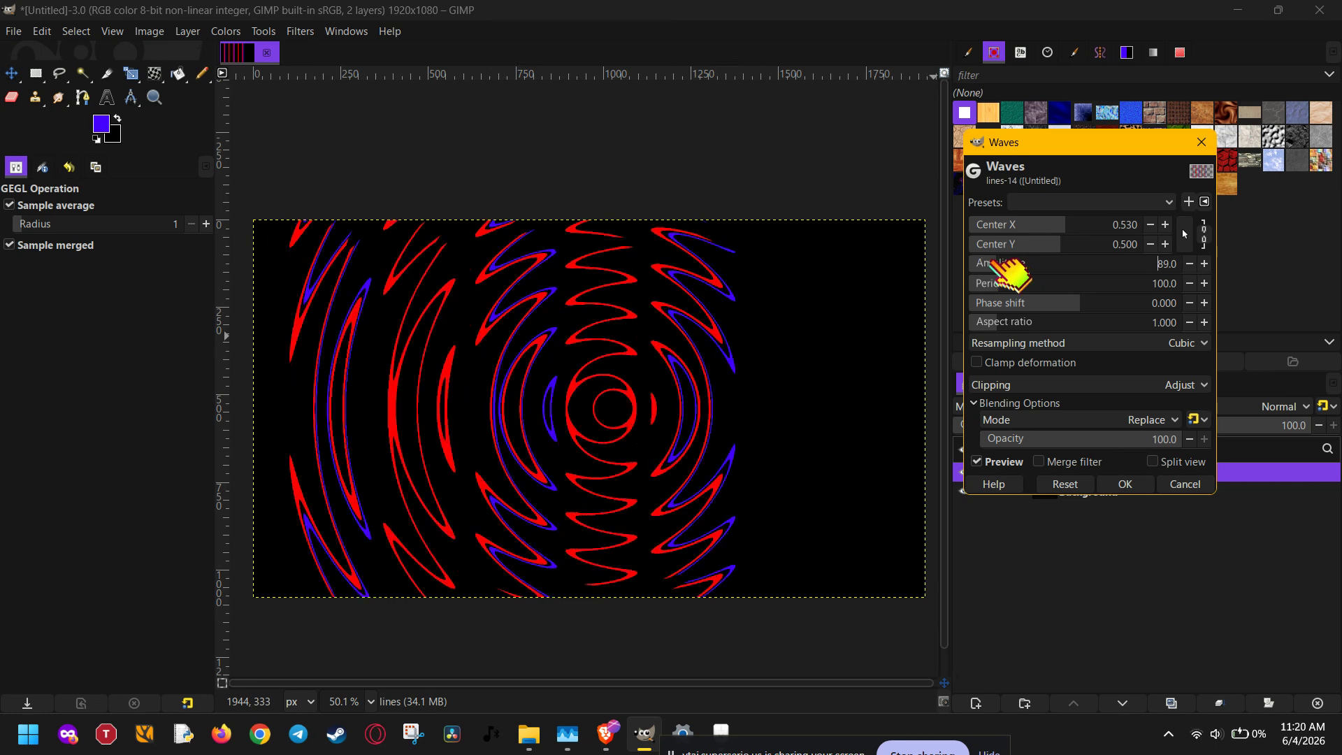
pyautogui.click(1008, 262)
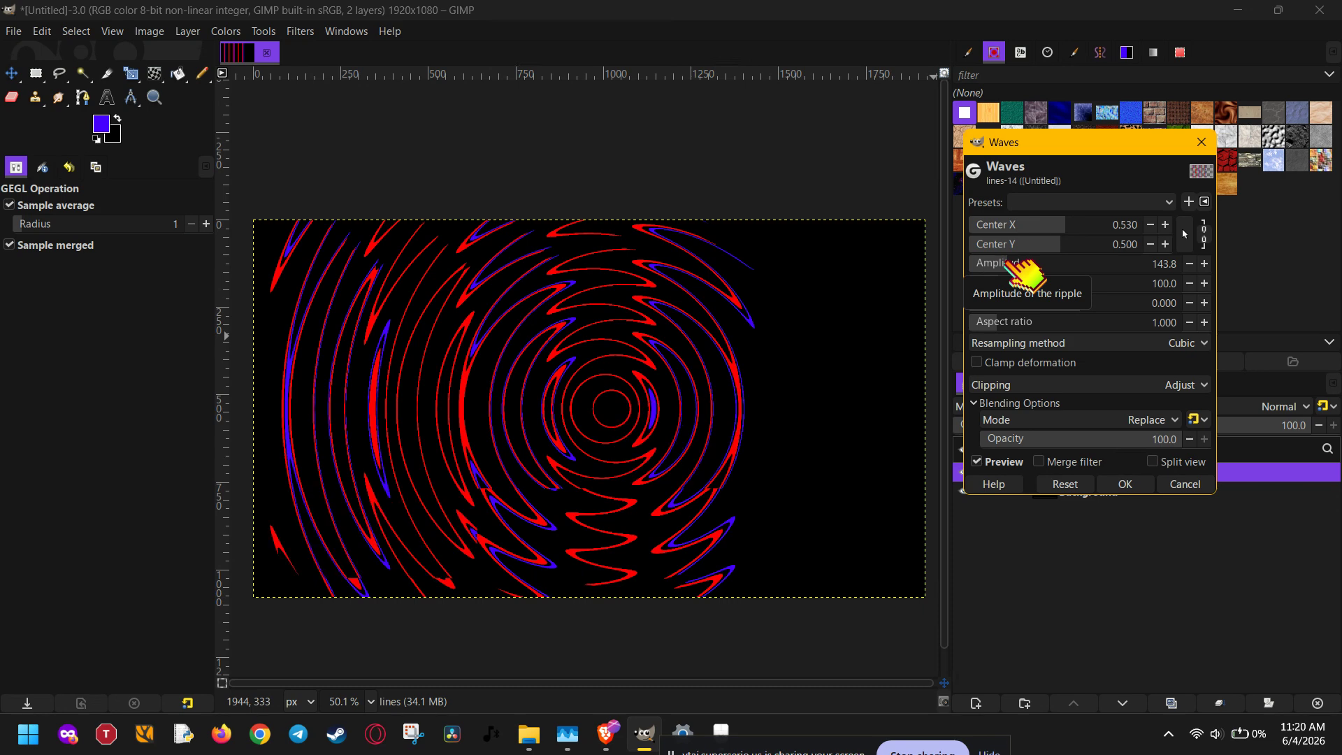
pyautogui.click(1041, 283)
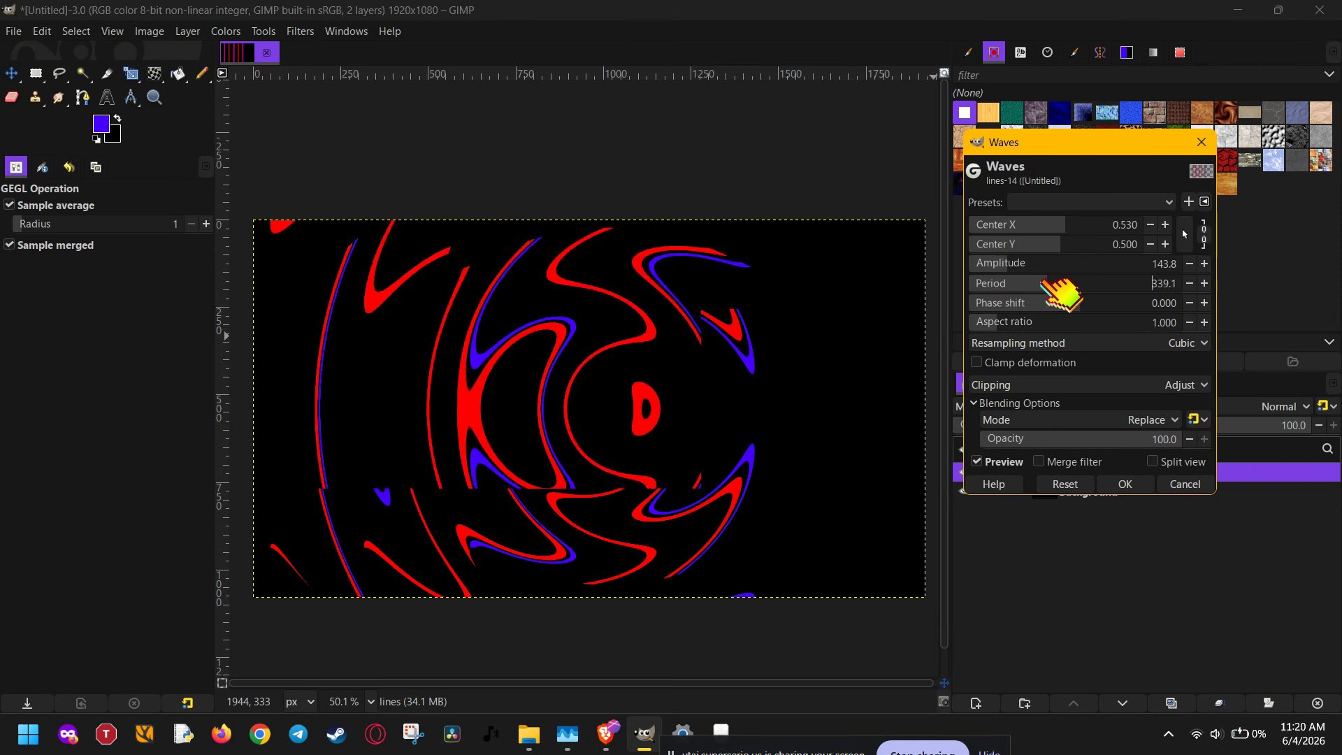
pyautogui.moveTo(1041, 281); pyautogui.dragTo(1130, 286)
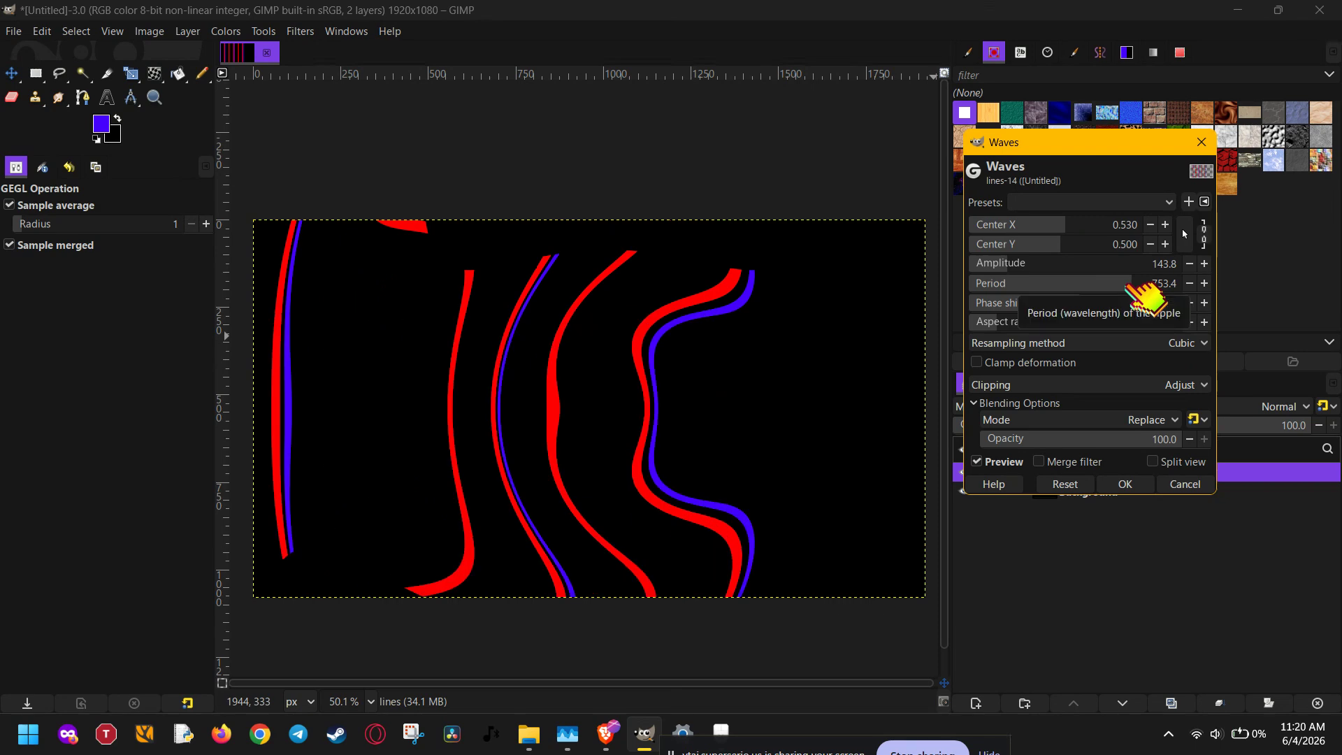
pyautogui.moveTo(1130, 287); pyautogui.dragTo(1083, 284)
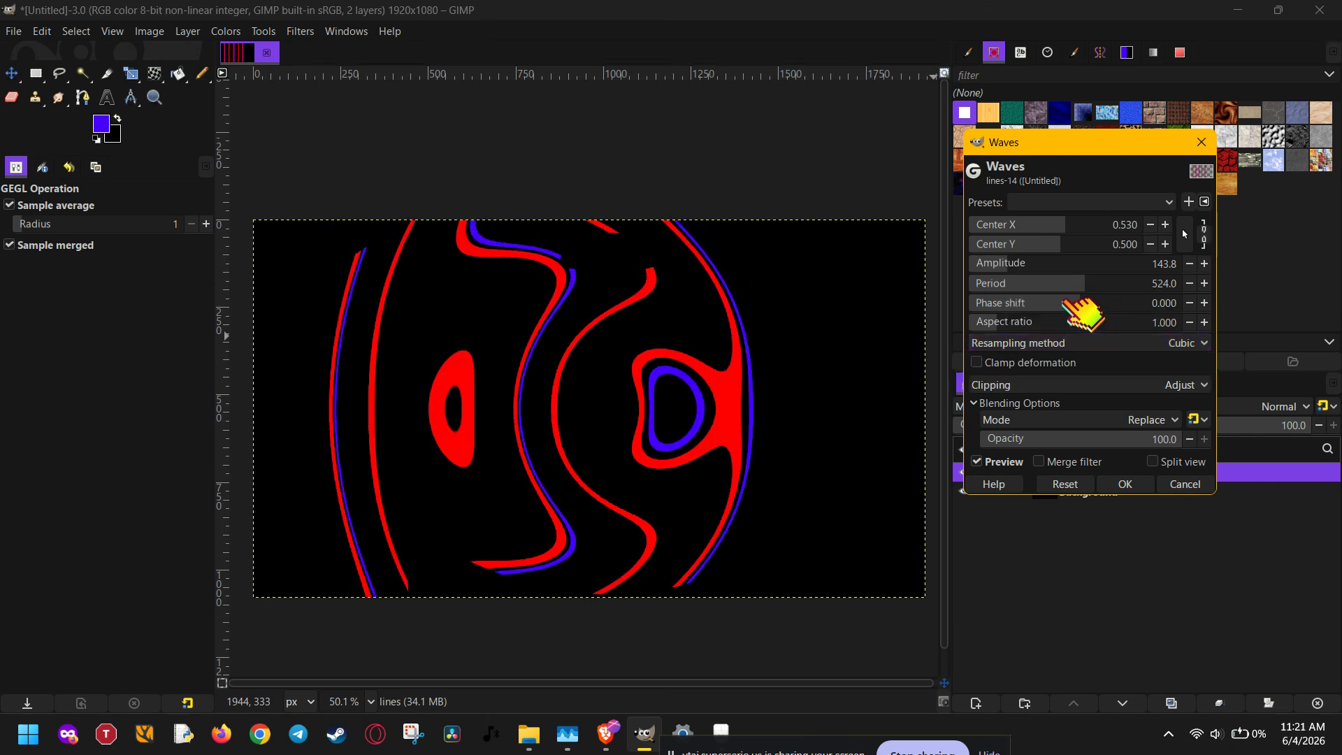
# Step: Try a Waves phase shift of 0.849 together with a period of 452.1
pyautogui.moveTo(1084, 304); pyautogui.dragTo(968, 308)
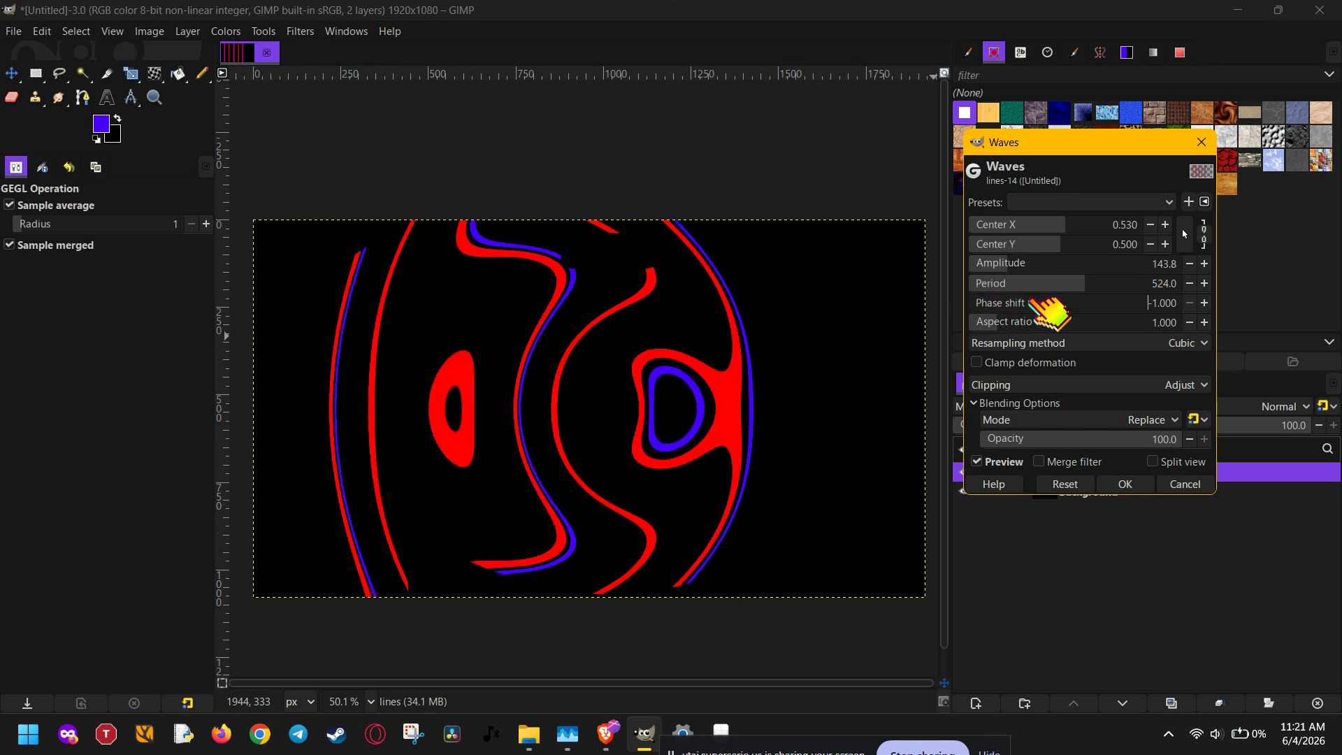
pyautogui.moveTo(1055, 302); pyautogui.dragTo(1166, 304)
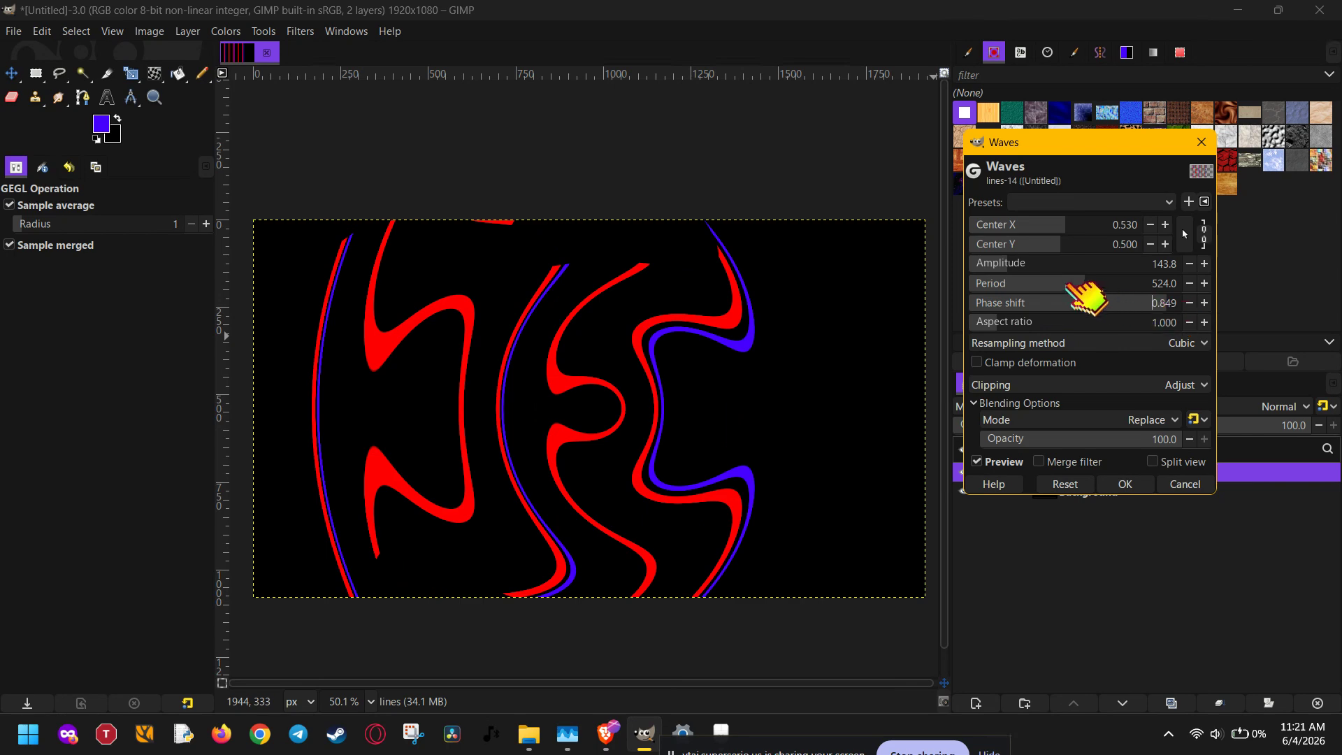
pyautogui.moveTo(1066, 283); pyautogui.dragTo(991, 284)
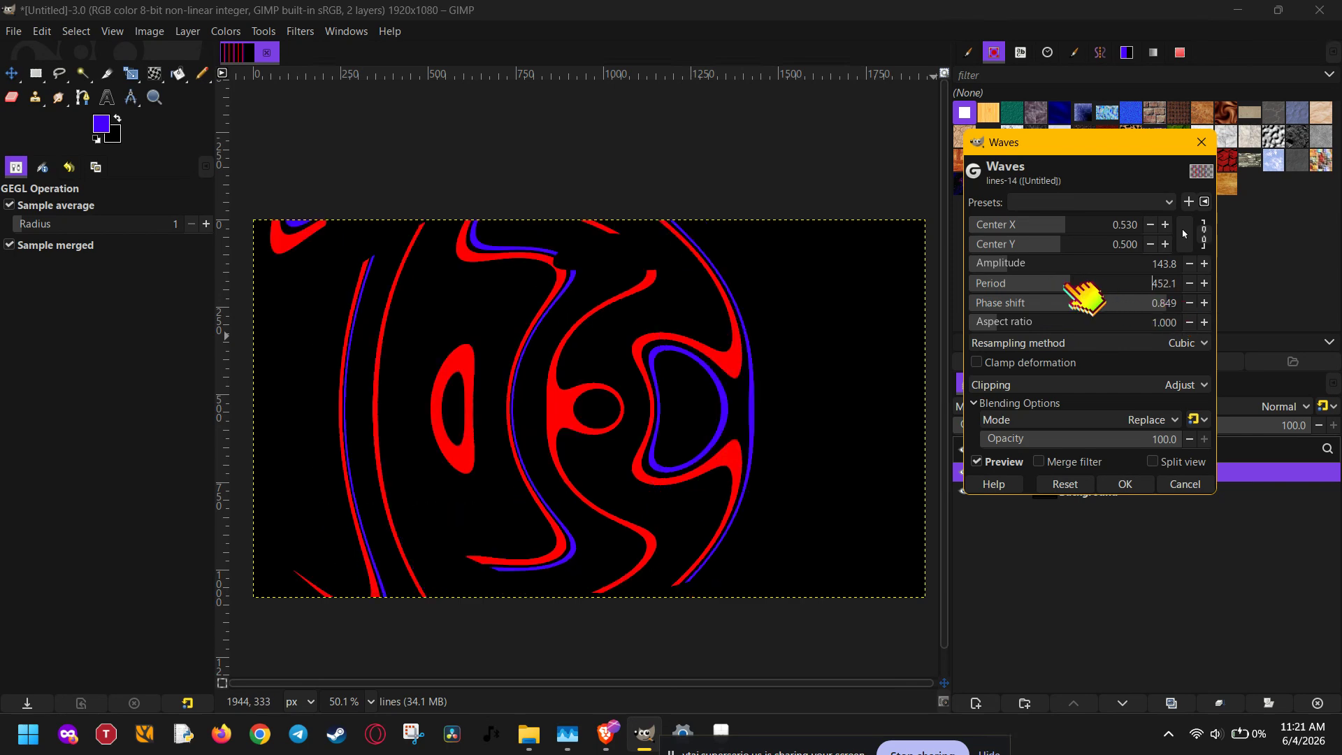
# Step: Set the Waves aspect ratio to 3.253, phase shift to -0.137, period to 592.5 and amplitude to 208.9
pyautogui.click(1033, 322)
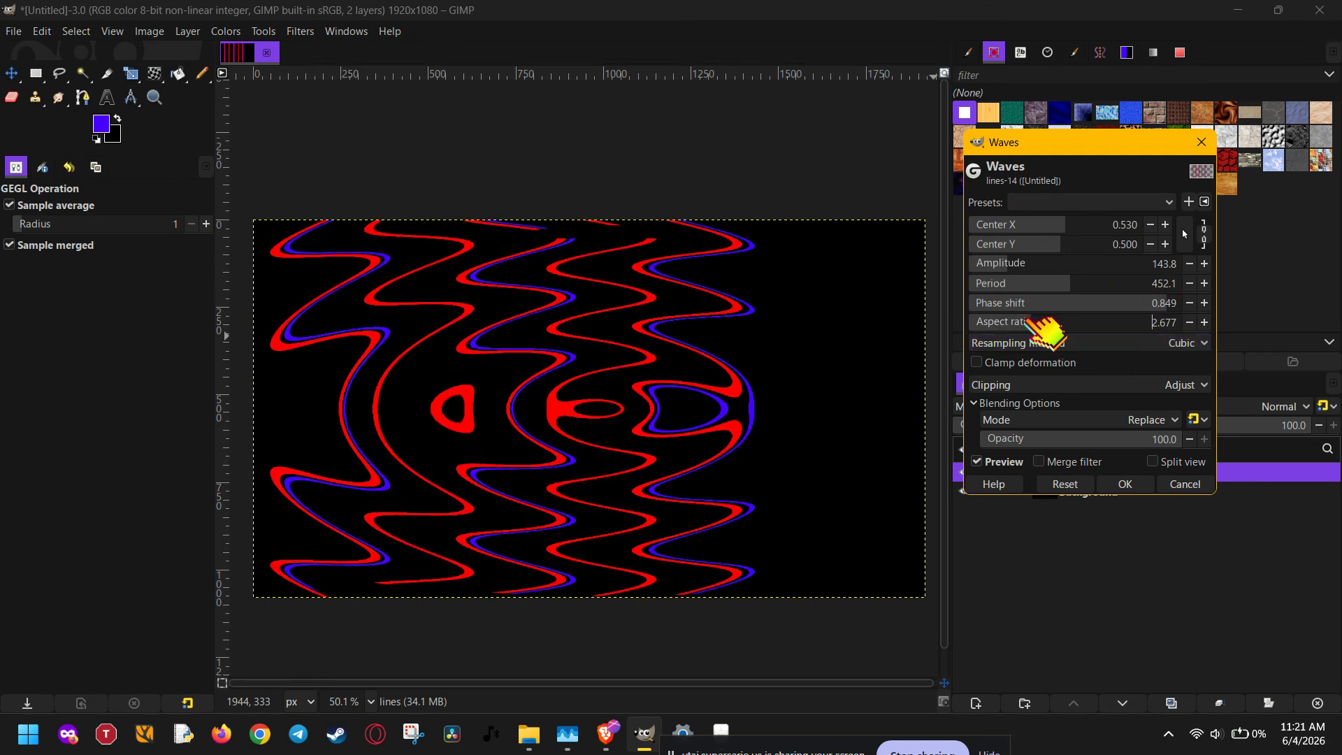
pyautogui.moveTo(1033, 322)
pyautogui.mouseDown()
pyautogui.moveTo(969, 316)
pyautogui.moveTo(1071, 322)
pyautogui.moveTo(1036, 322)
pyautogui.mouseUp()
pyautogui.click(1062, 305)
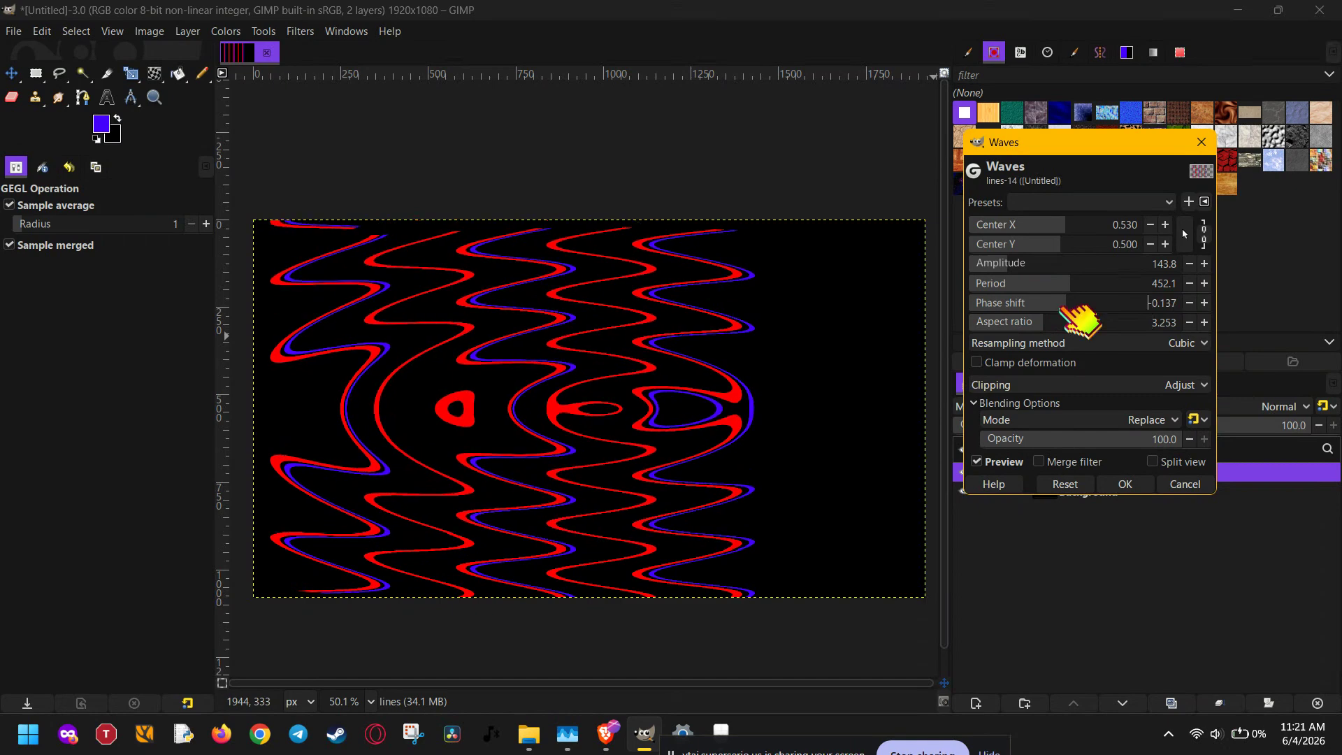
pyautogui.click(1092, 276)
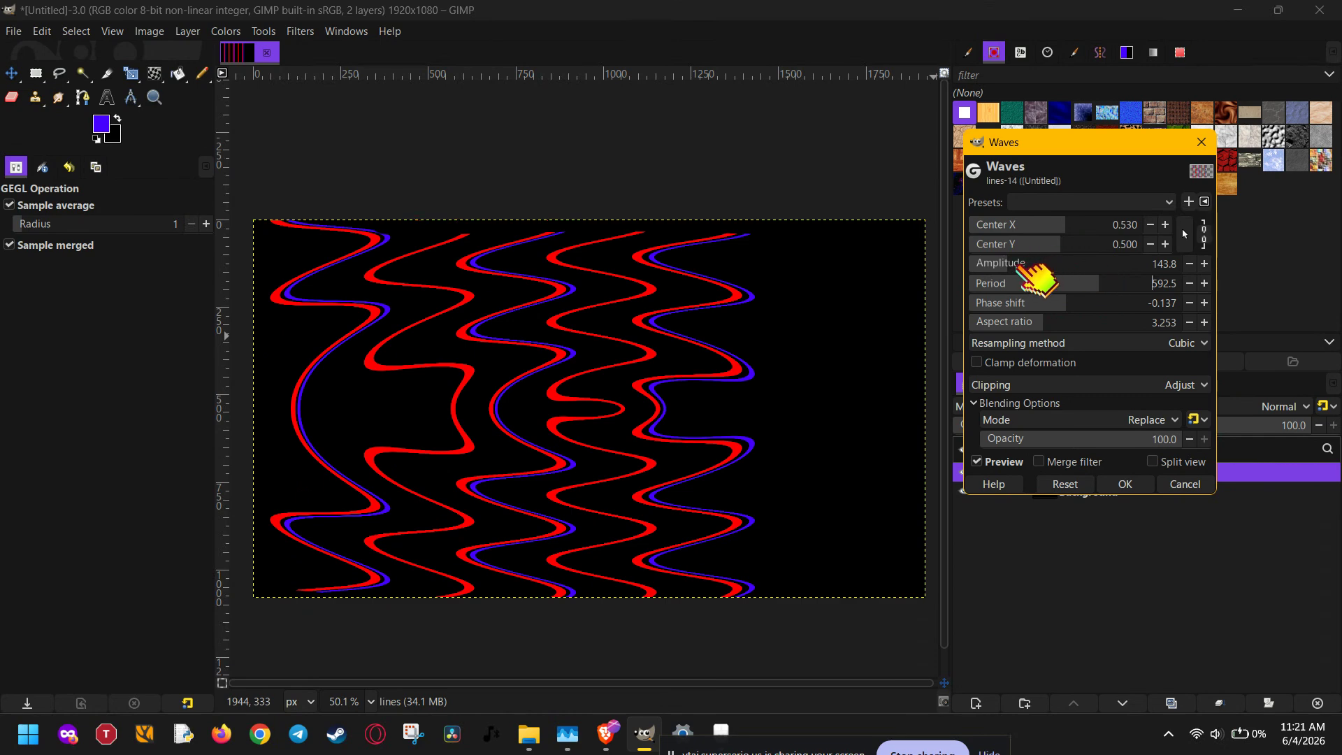
pyautogui.click(1029, 263)
pyautogui.moveTo(1028, 262); pyautogui.dragTo(1020, 267)
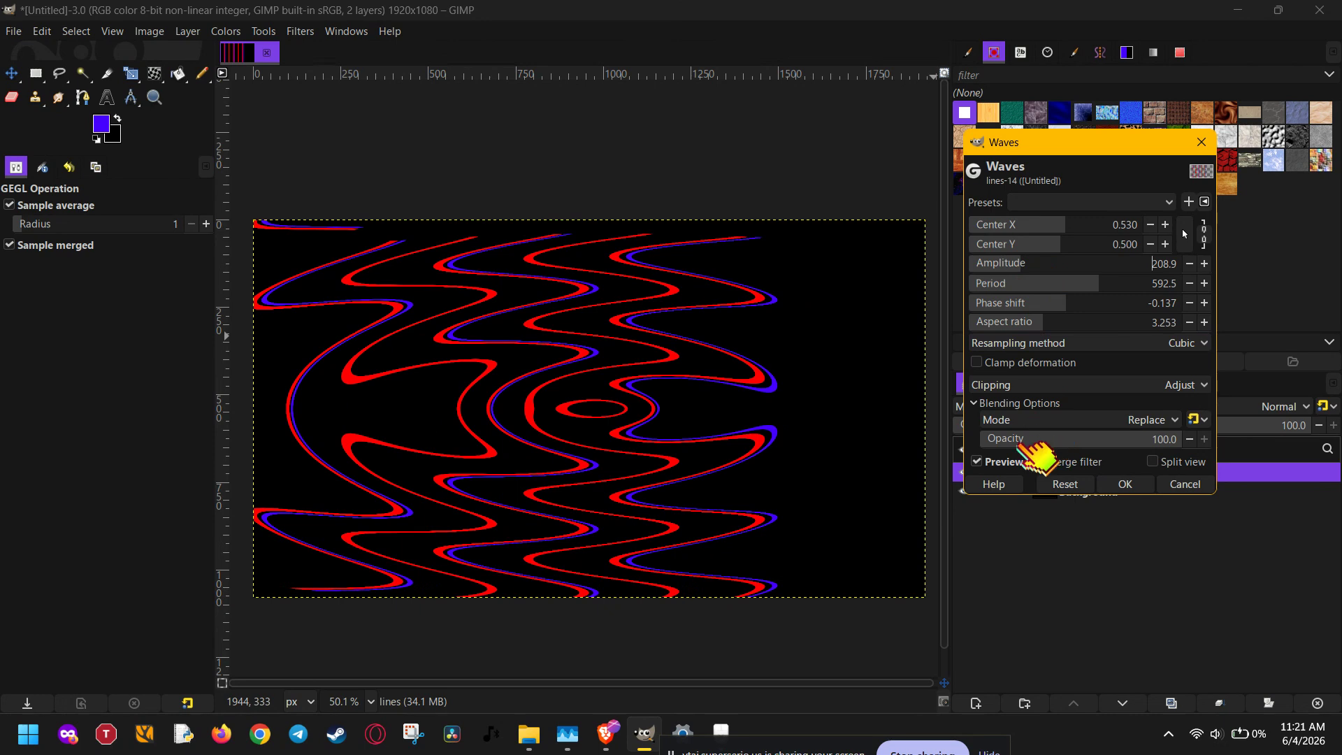
# Step: Compare the Waves preview with the undistorted lines and apply the filter, keeping the Background layer visible
pyautogui.click(986, 464)
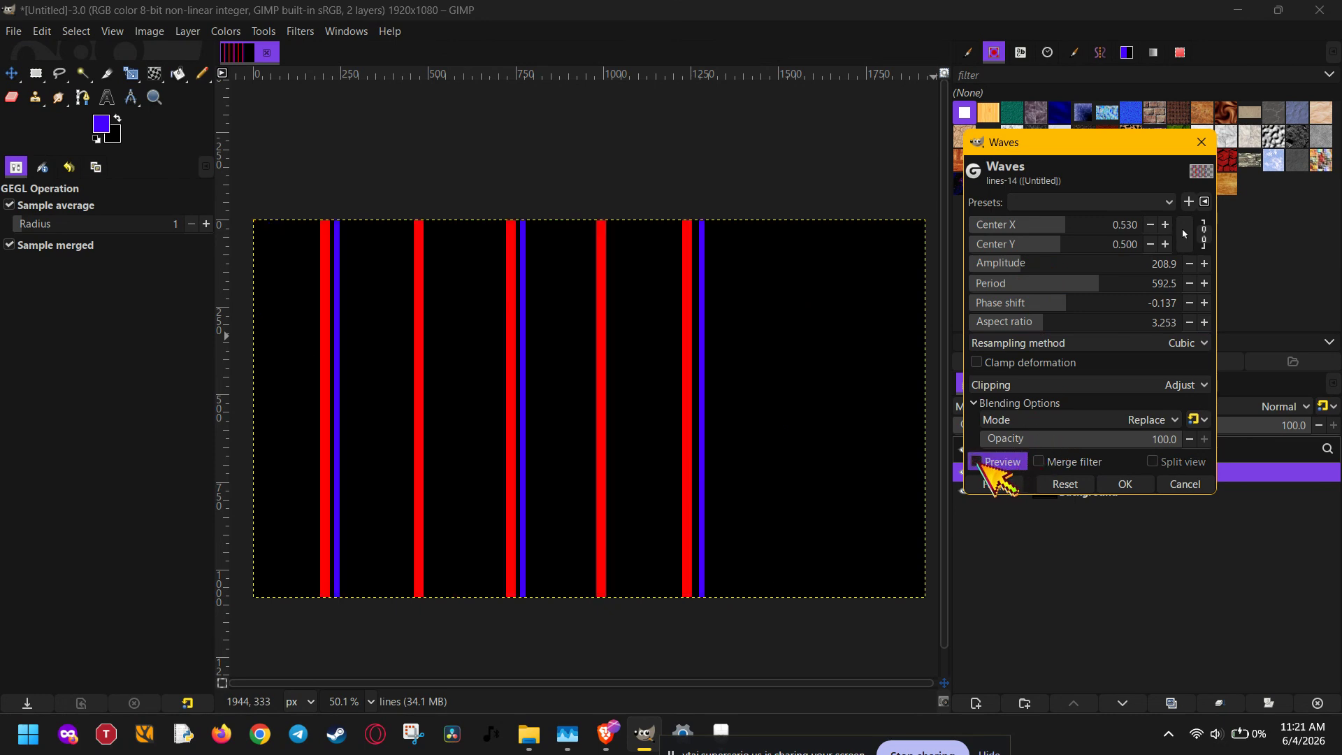
pyautogui.click(982, 464)
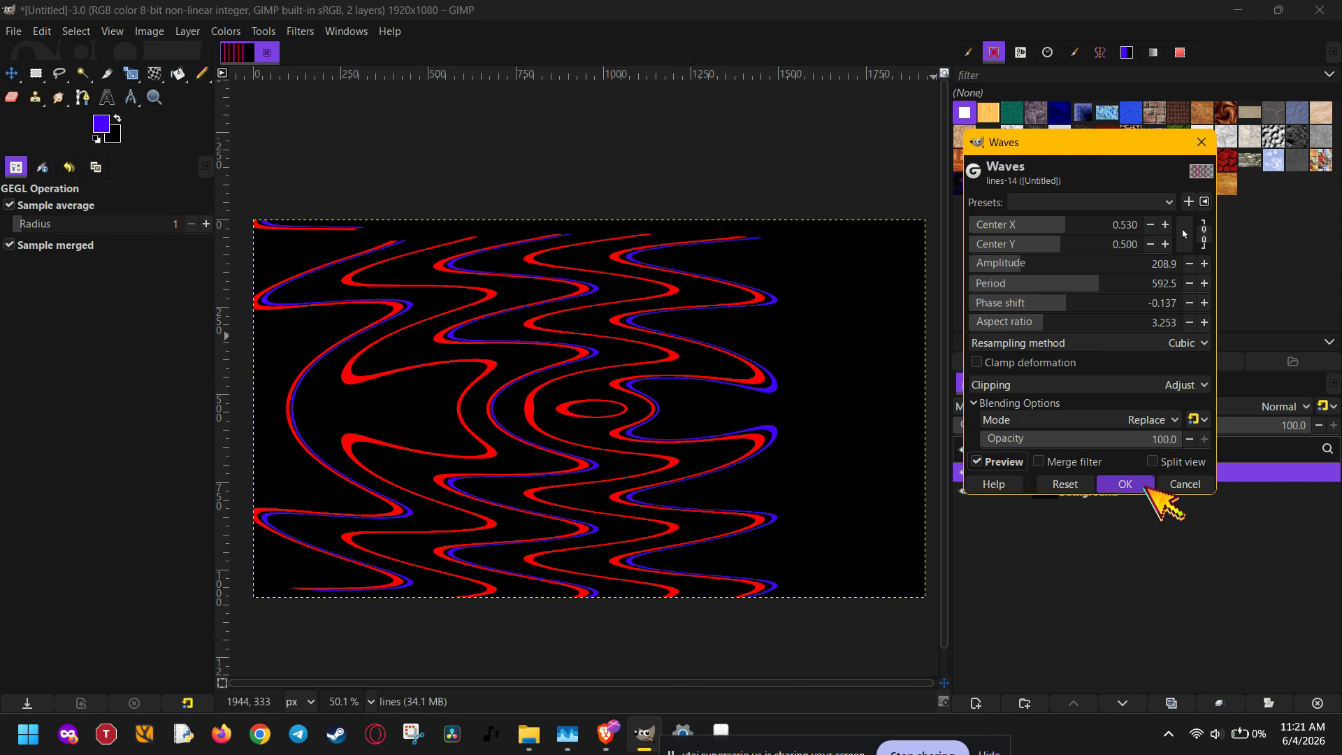
pyautogui.click(1128, 484)
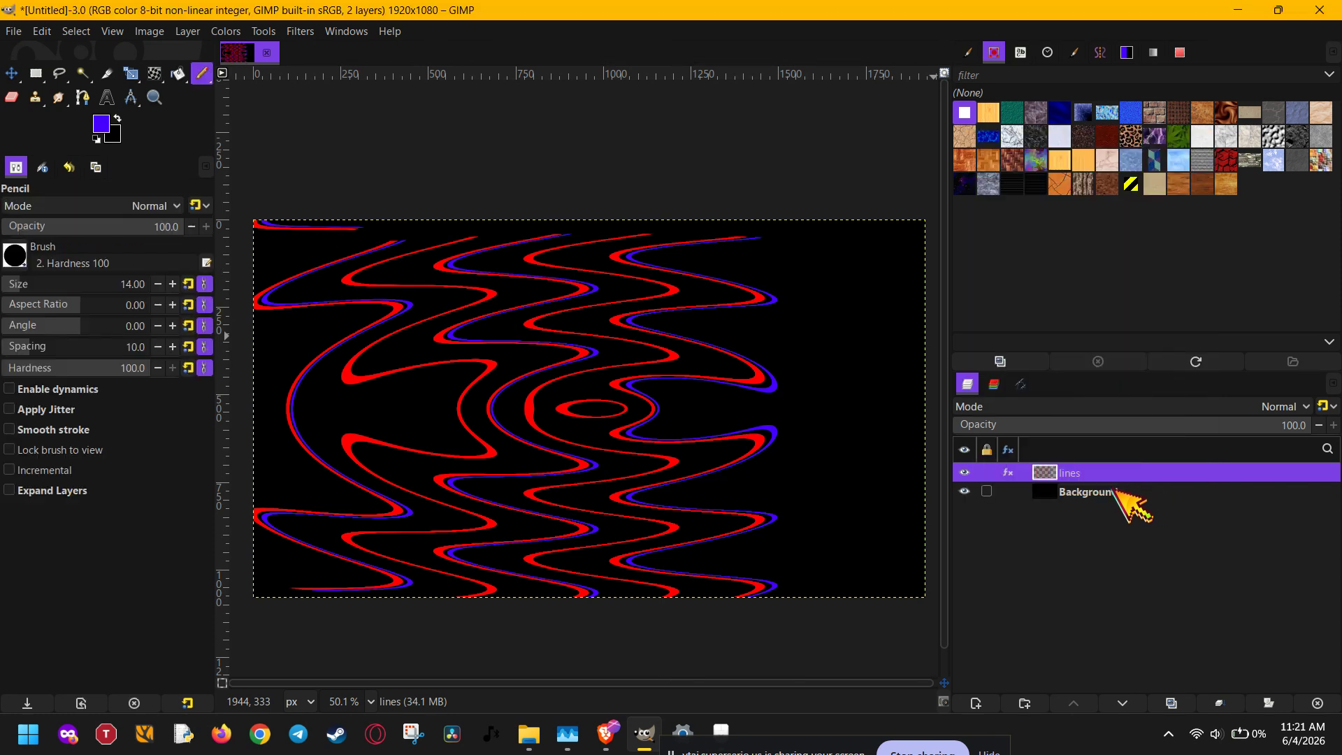
pyautogui.click(964, 491)
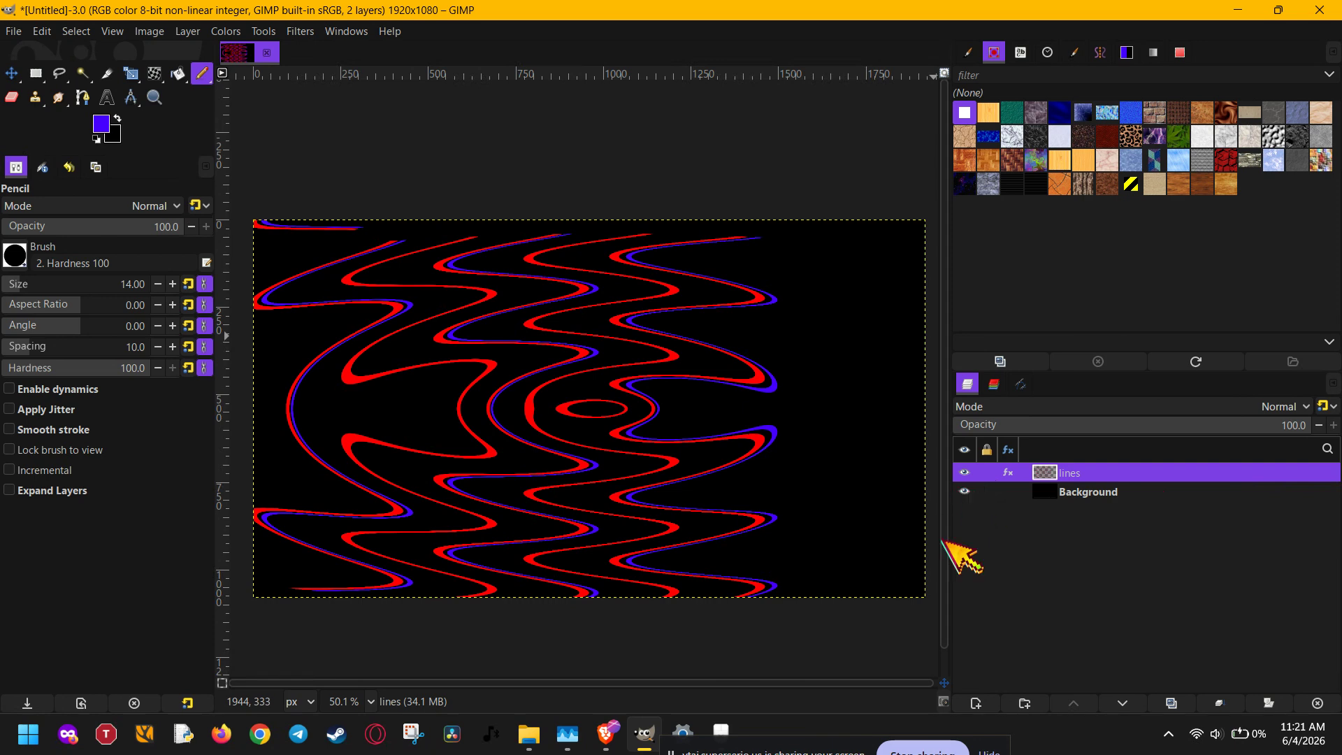